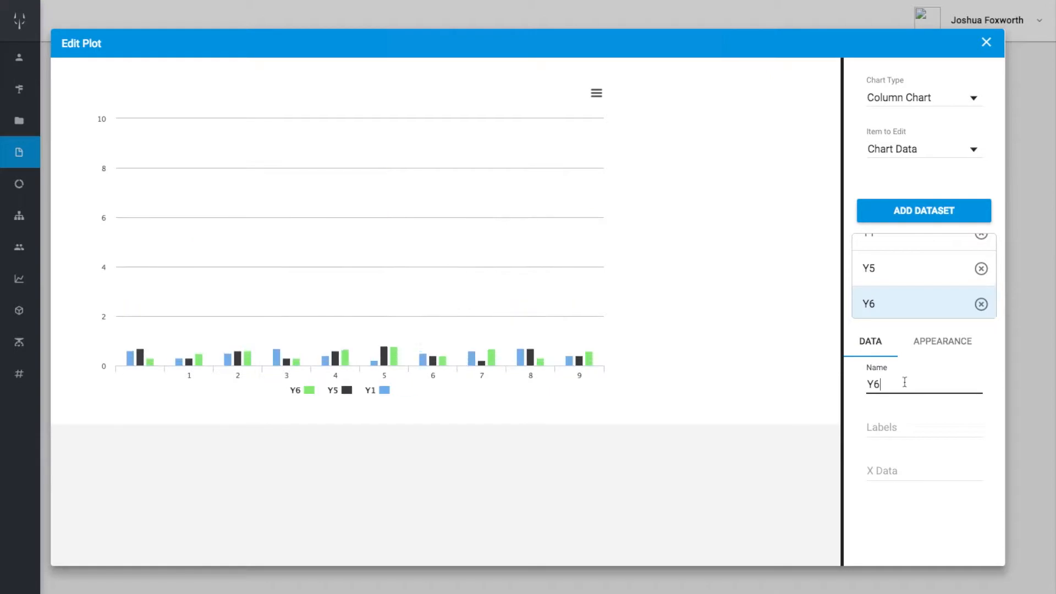
Enter the Y1 dataset's labels as Apples, Peaches, Pears, Mangos
scroll(903, 401, "down", 3)
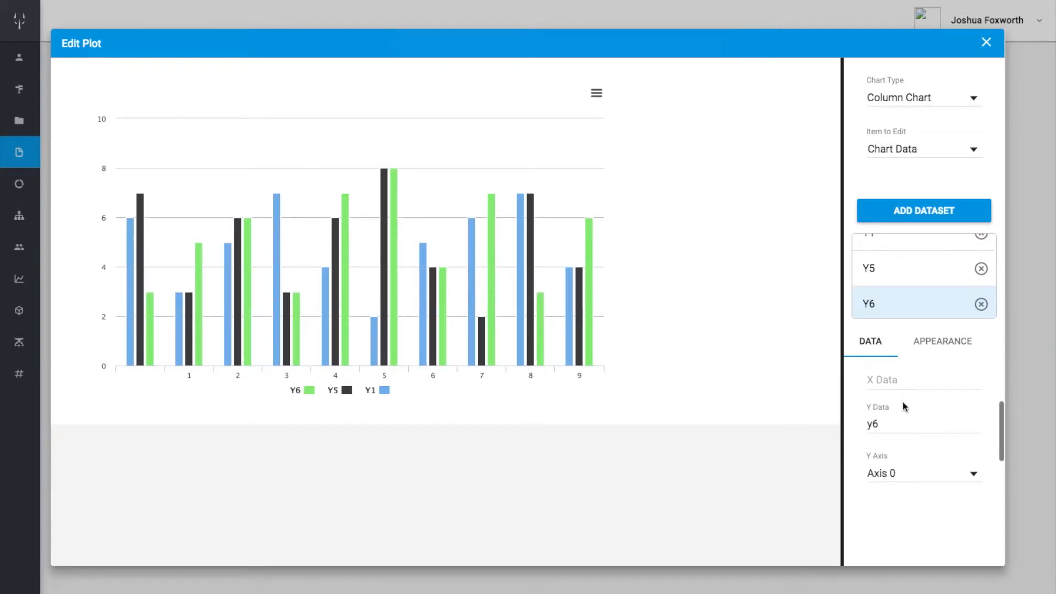
scroll(903, 402, "up", 1)
scroll(903, 406, "up", 1)
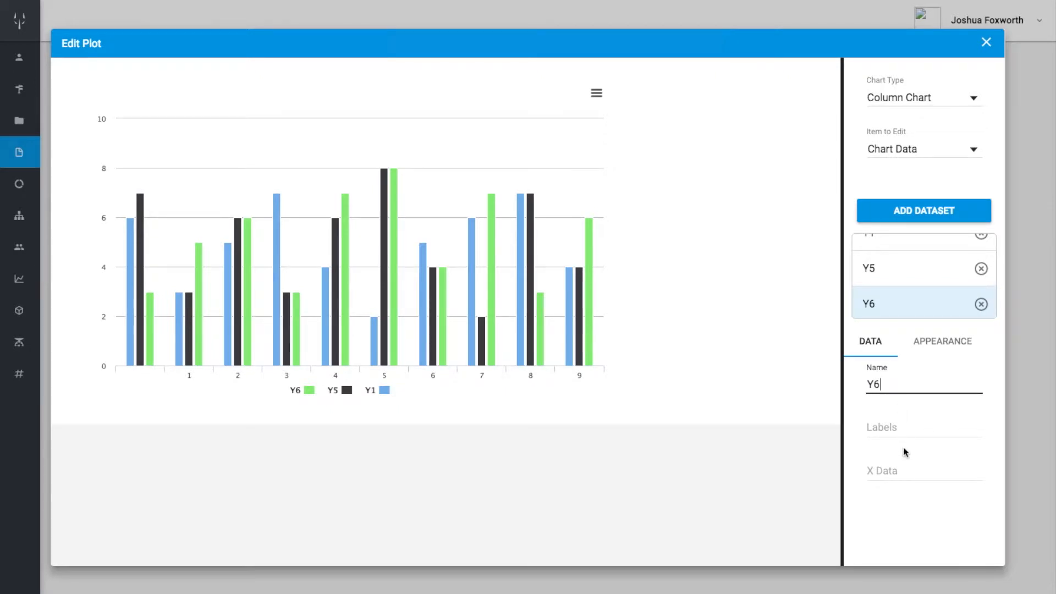
scroll(917, 279, "up", 2)
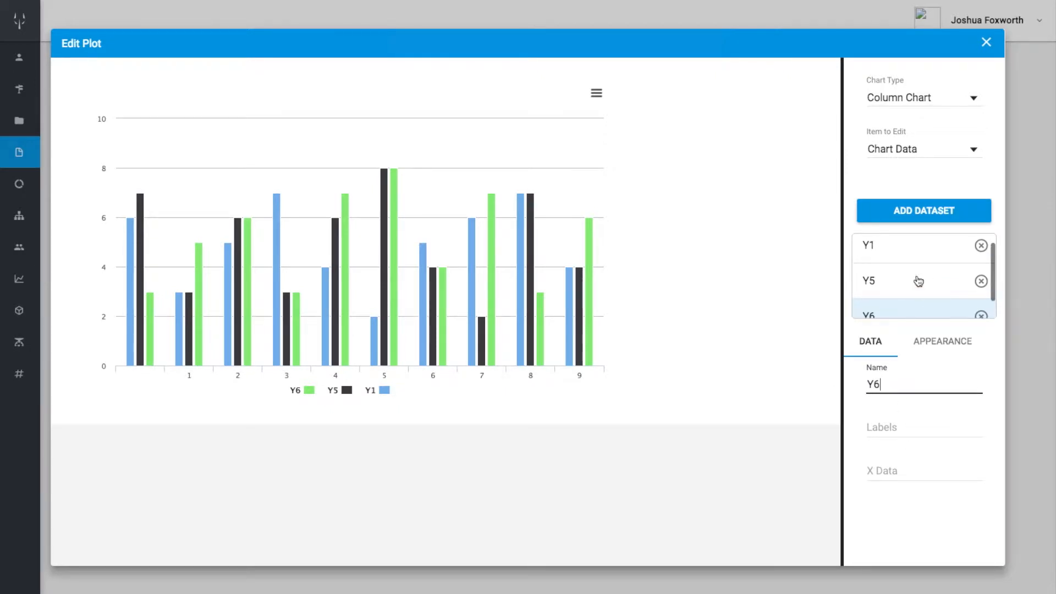
left_click(915, 254)
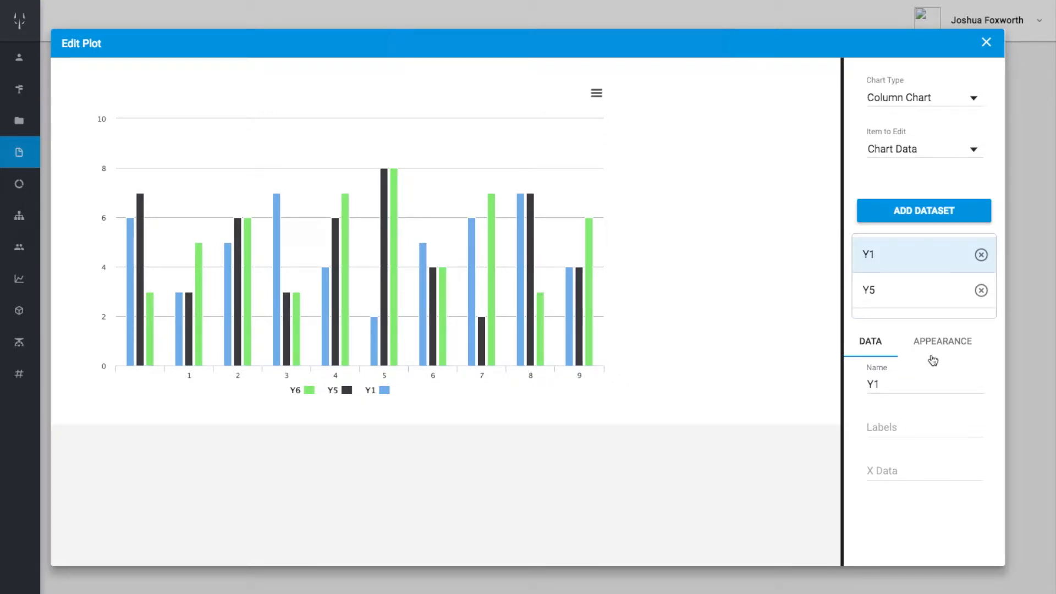
left_click(911, 429)
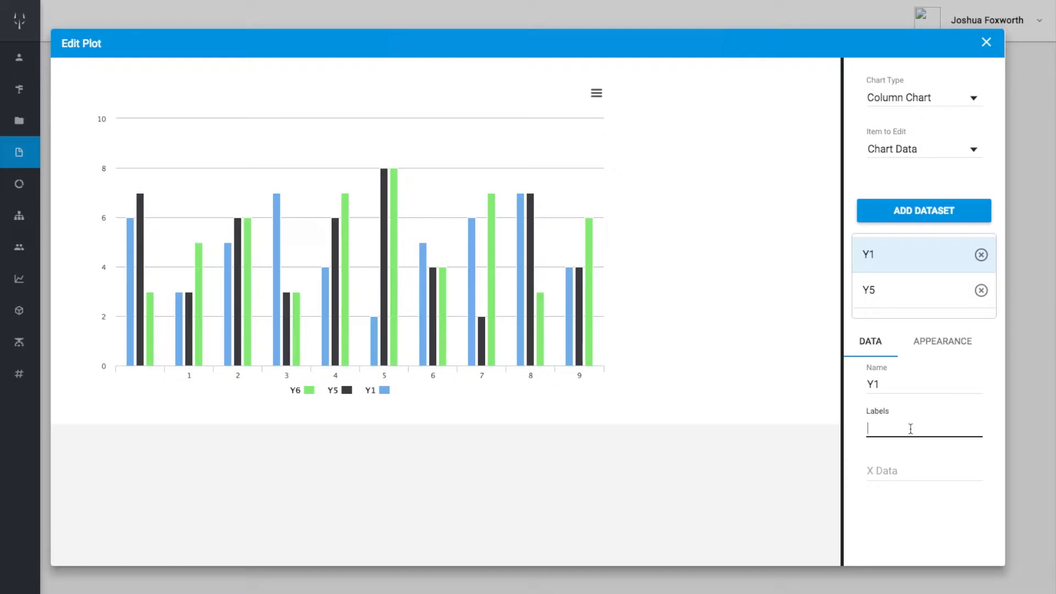
type("Appl")
type("es, Peaches, Per")
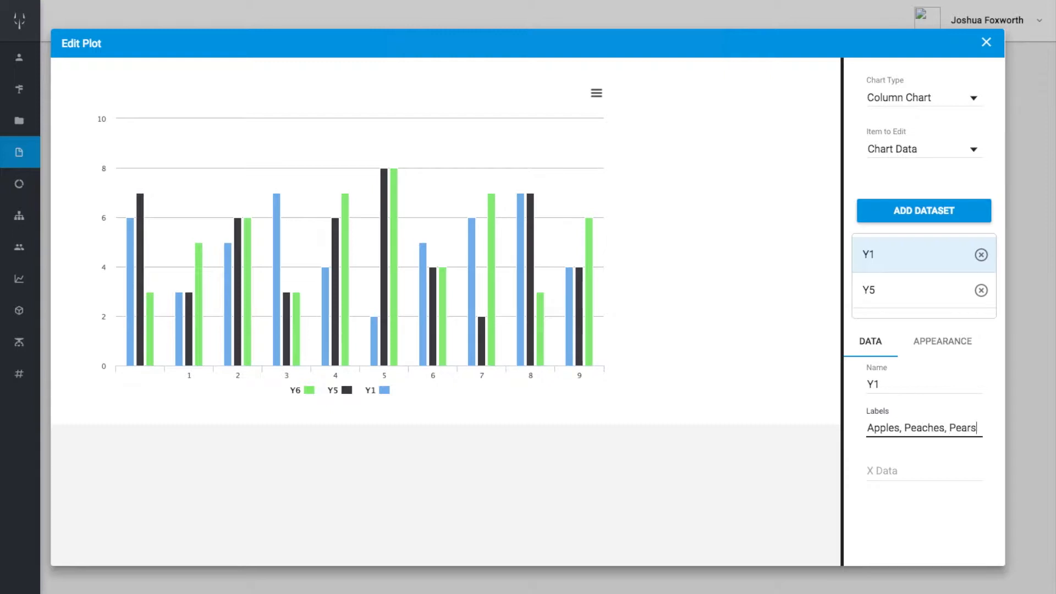
type("Manga")
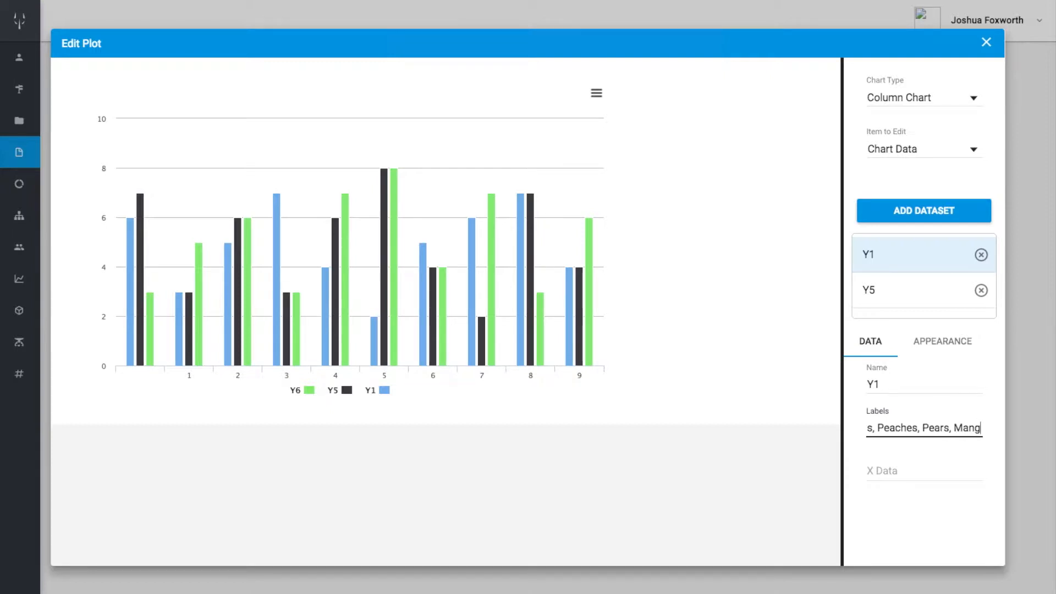
key("BackSpace")
type("os")
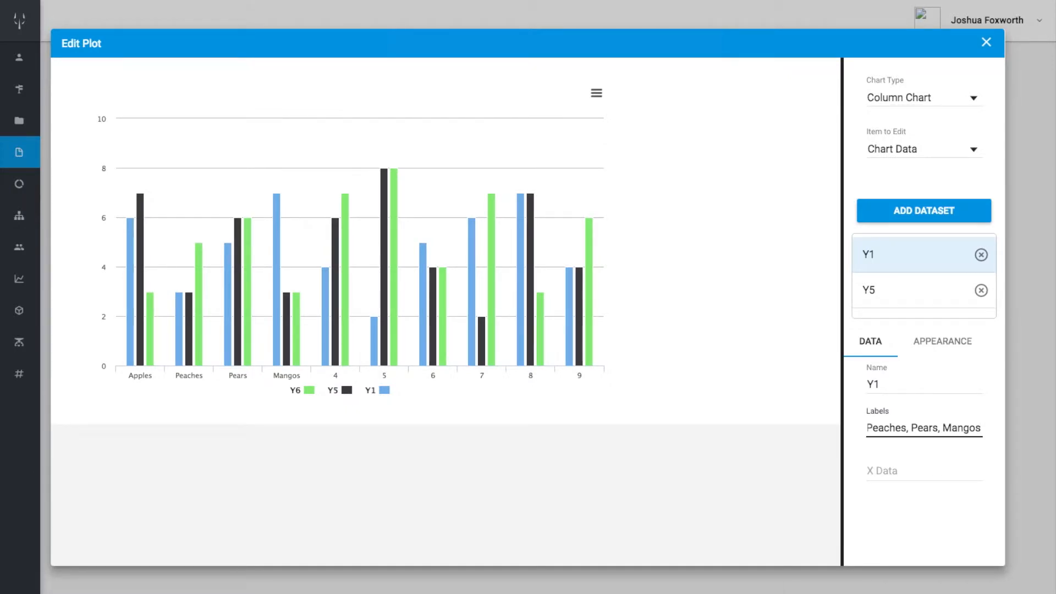
Set the stacking of the Y1 dataset to Normal
scroll(900, 415, "down", 2)
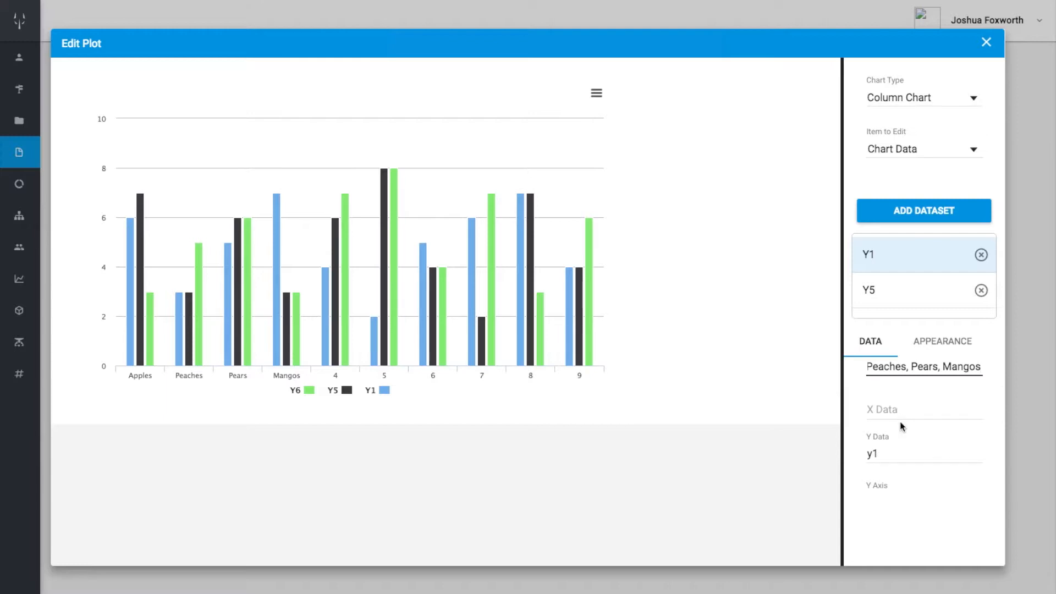
scroll(903, 435, "down", 2)
scroll(904, 438, "down", 1)
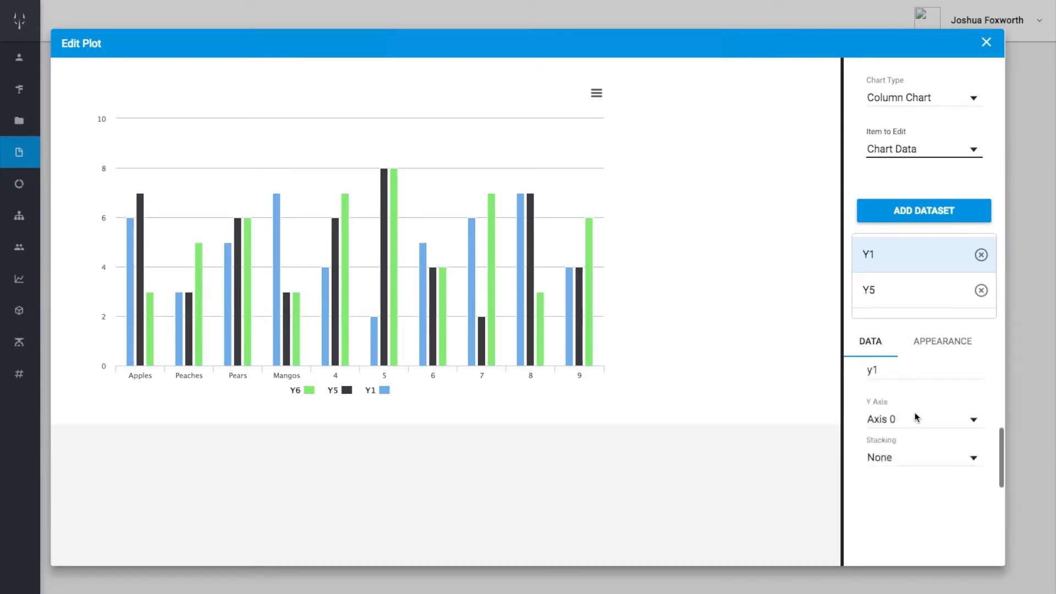
left_click(932, 349)
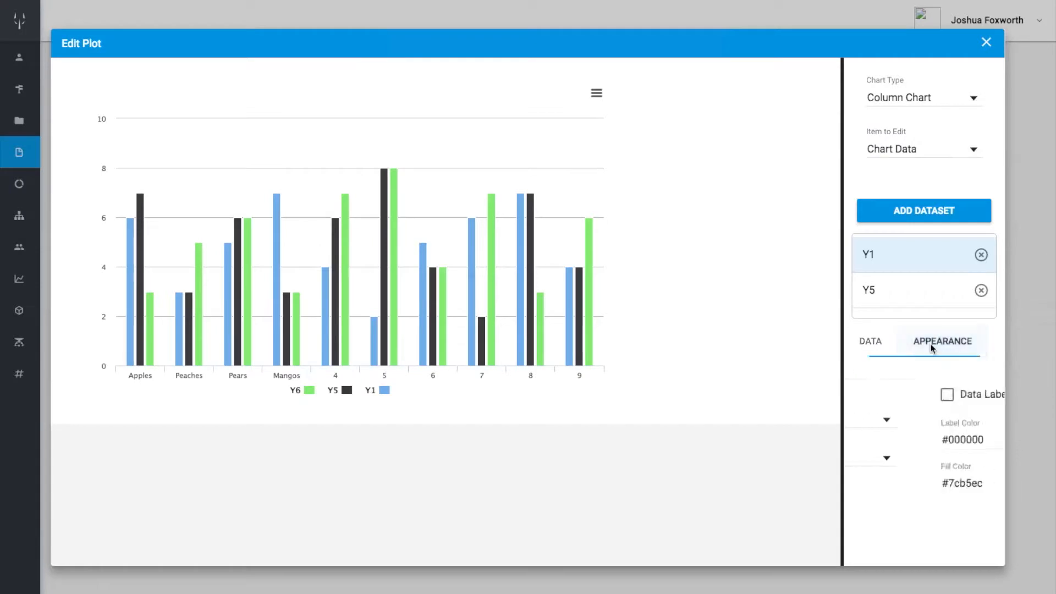
scroll(915, 394, "down", 4)
scroll(916, 394, "up", 5)
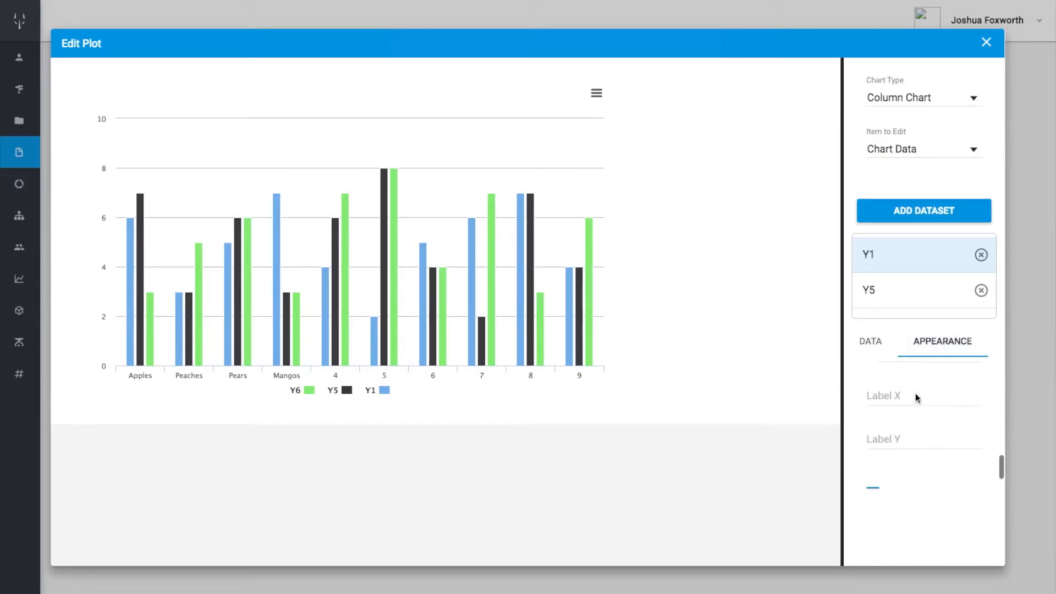
left_click(880, 344)
scroll(916, 434, "up", 3)
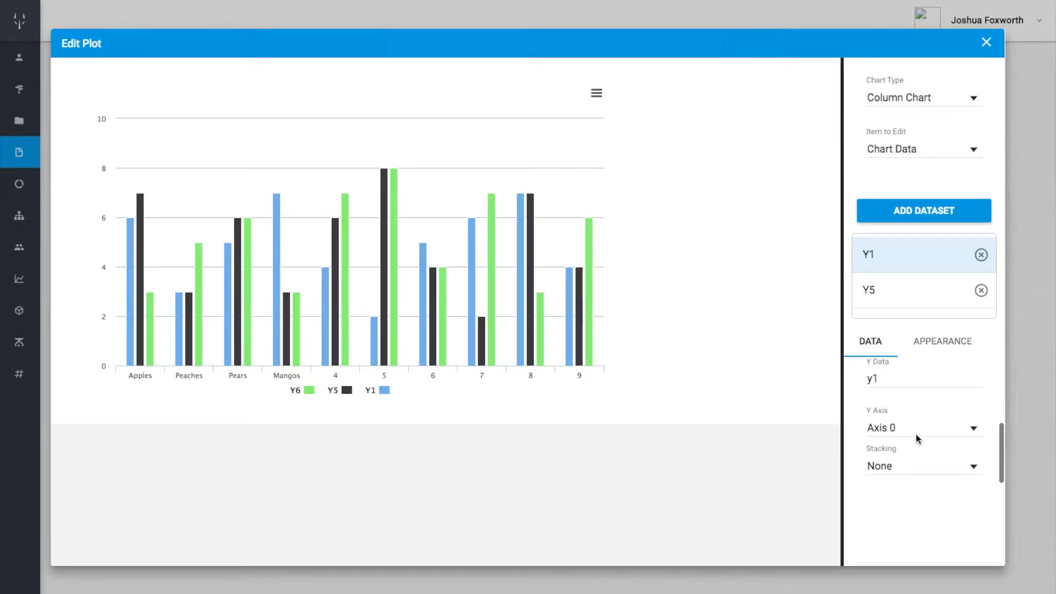
scroll(916, 434, "down", 3)
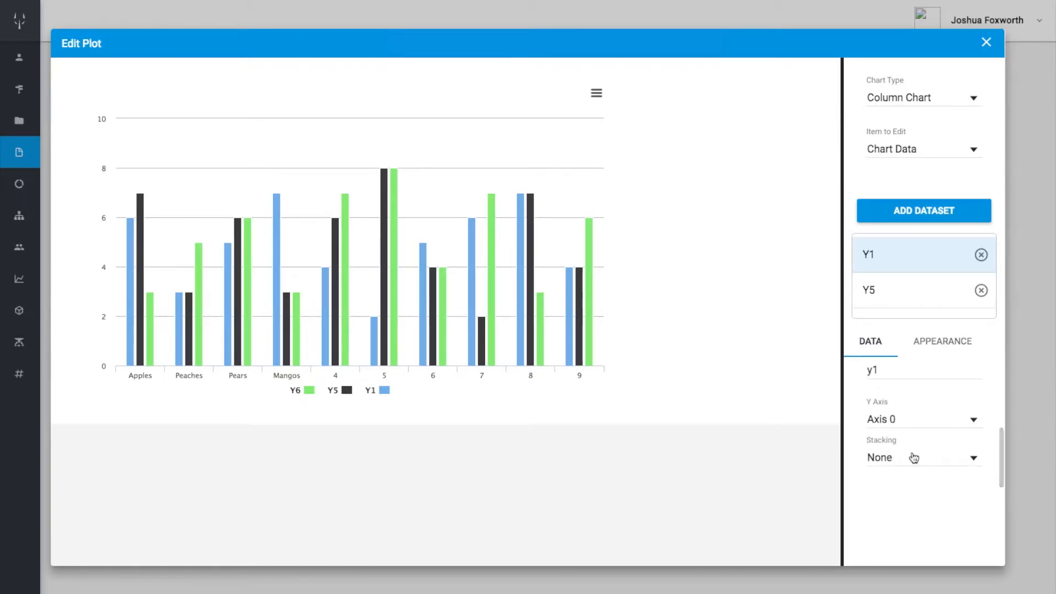
left_click(913, 458)
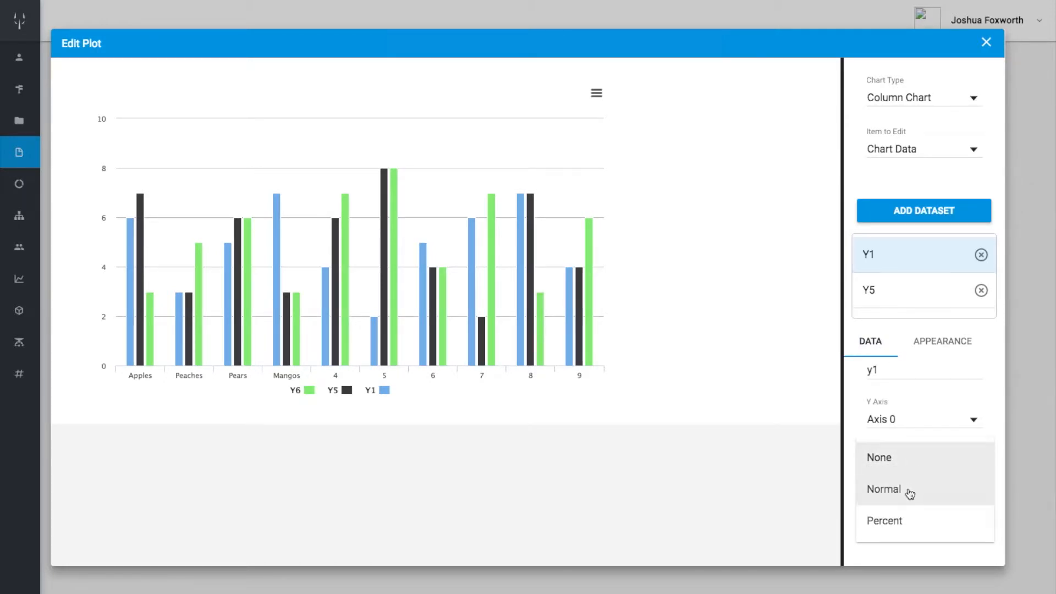
left_click(909, 489)
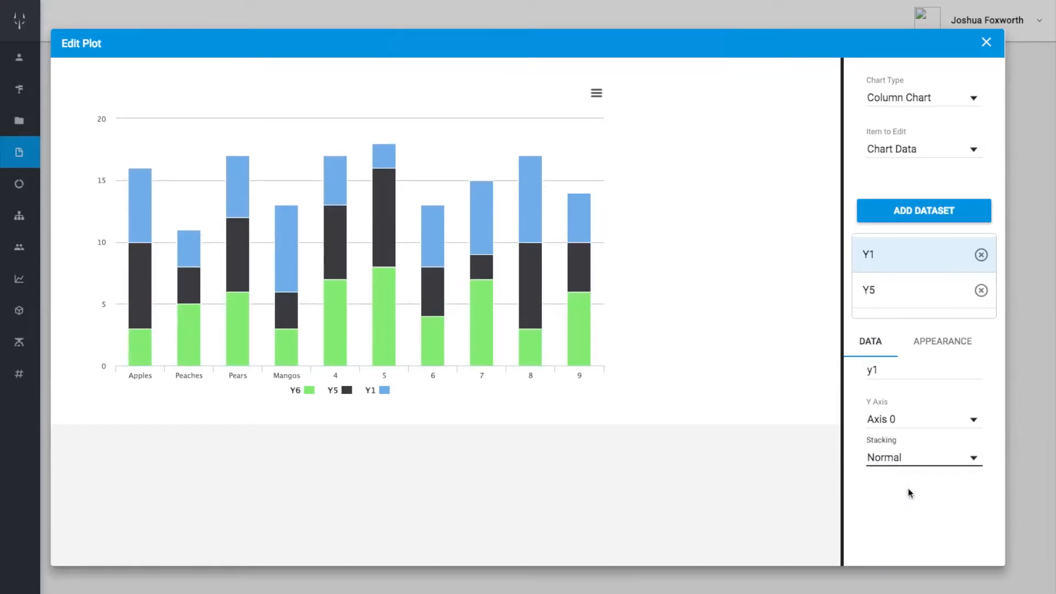
Try Percent stacking for the Y1 dataset and reset its stacking to None
left_click(908, 459)
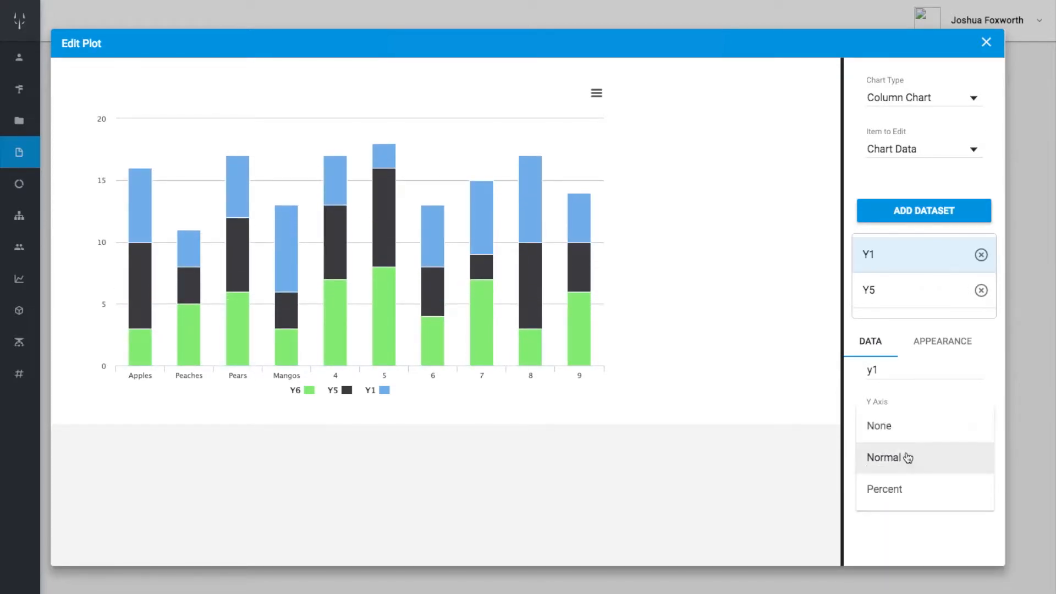
left_click(895, 492)
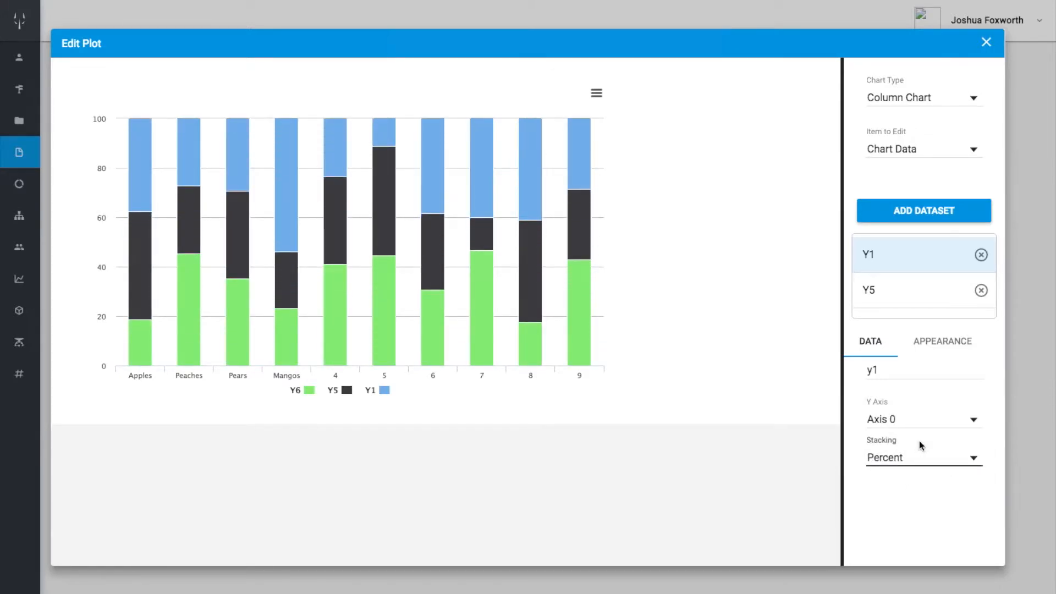
scroll(919, 441, "up", 1)
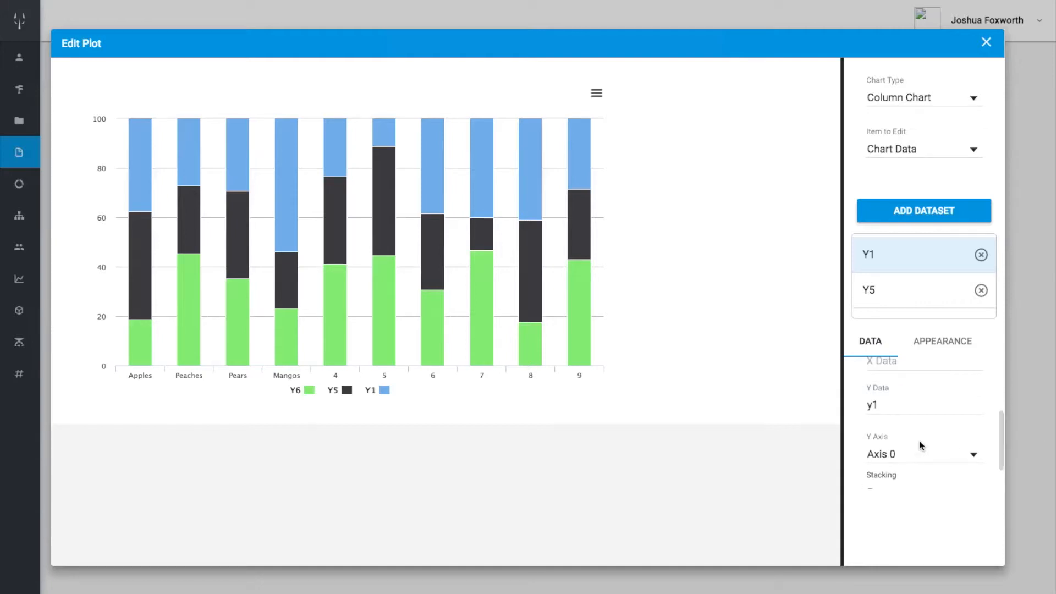
scroll(919, 441, "down", 1)
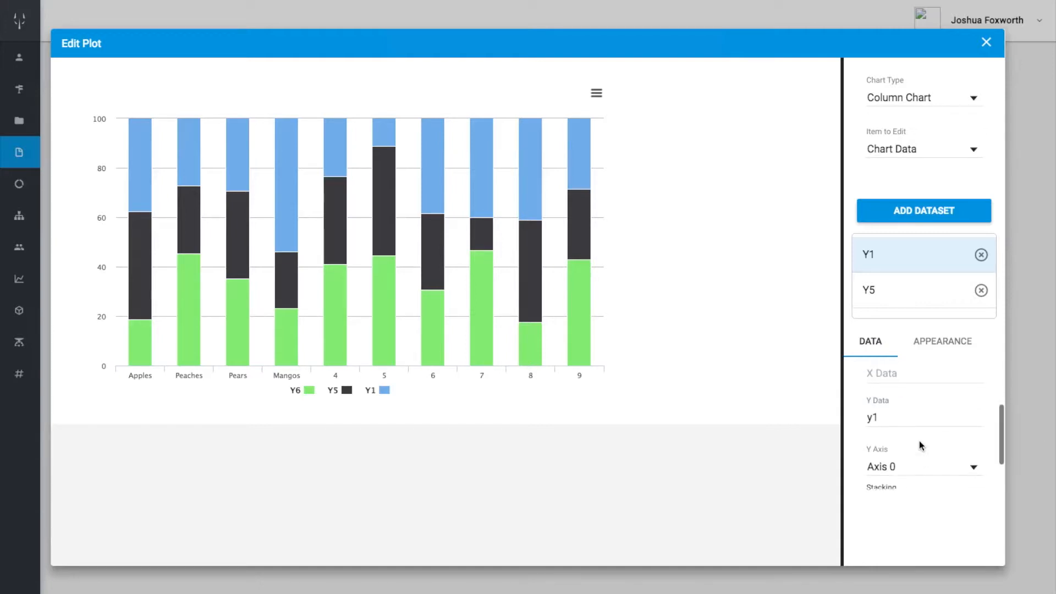
scroll(920, 441, "up", 1)
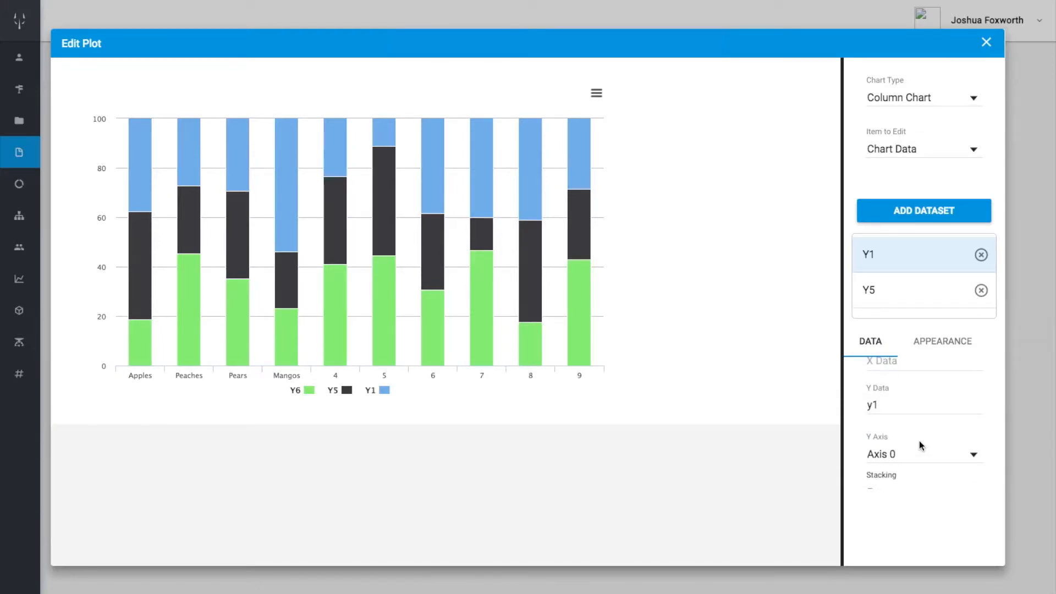
scroll(919, 441, "down", 1)
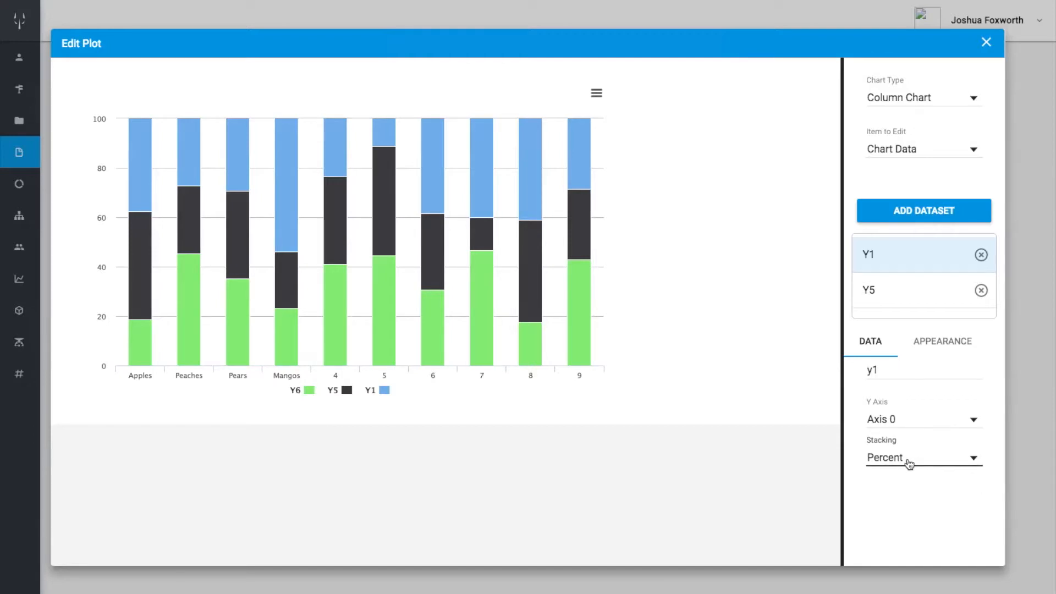
left_click(909, 464)
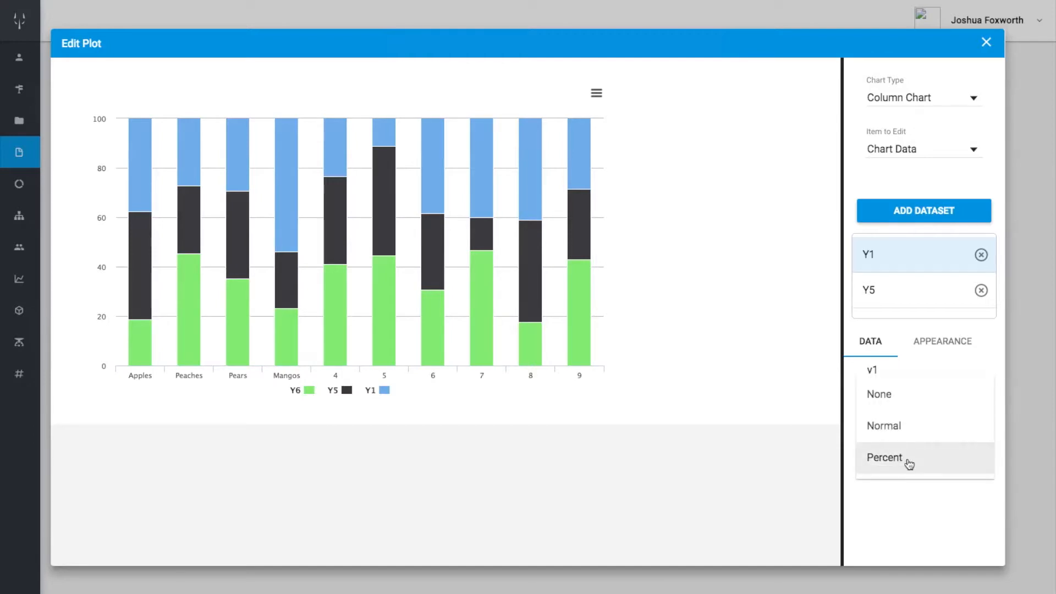
left_click(900, 400)
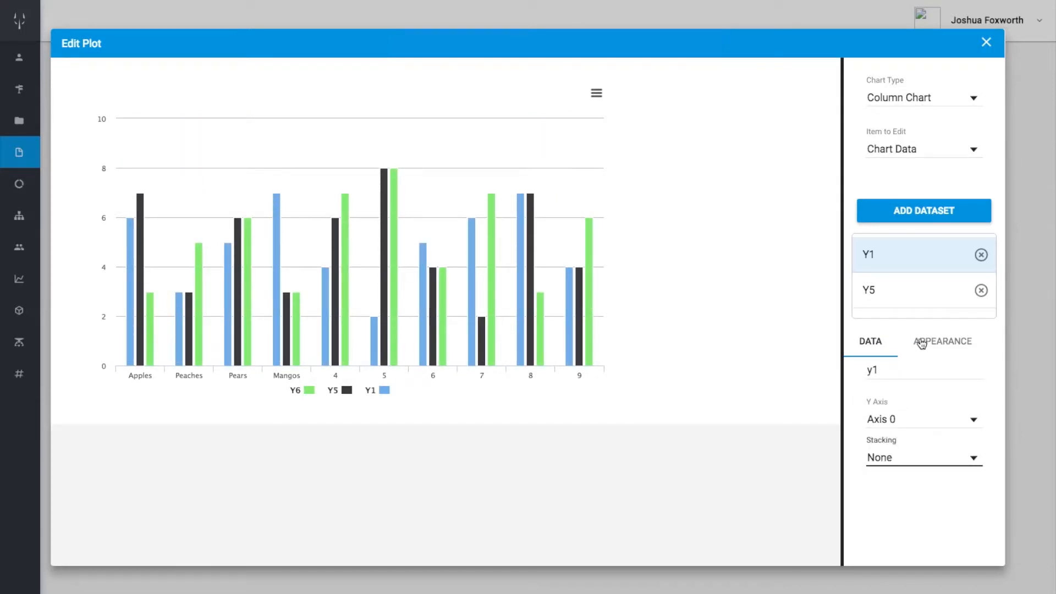
Turn on data labels for the Y1, Y5 and Y6 datasets
left_click(922, 344)
left_click(880, 400)
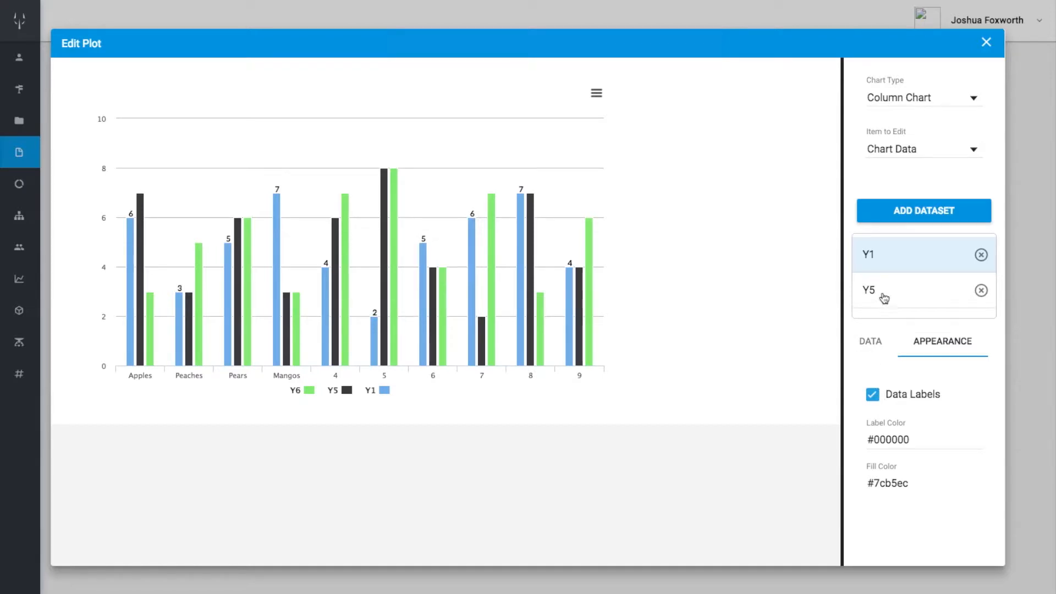
left_click(885, 296)
left_click(872, 394)
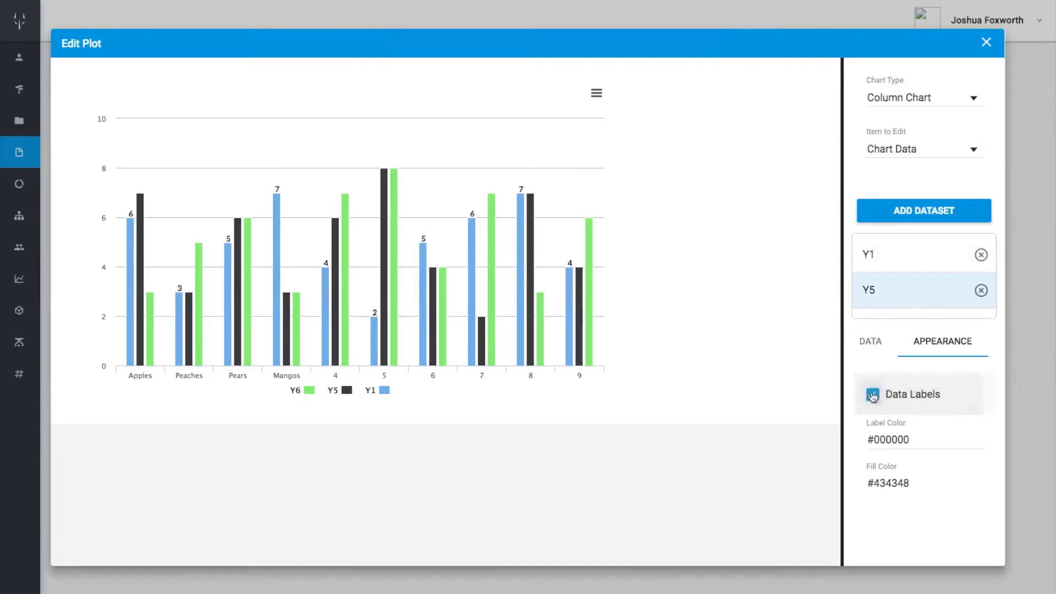
scroll(885, 282, "down", 1)
left_click(884, 297)
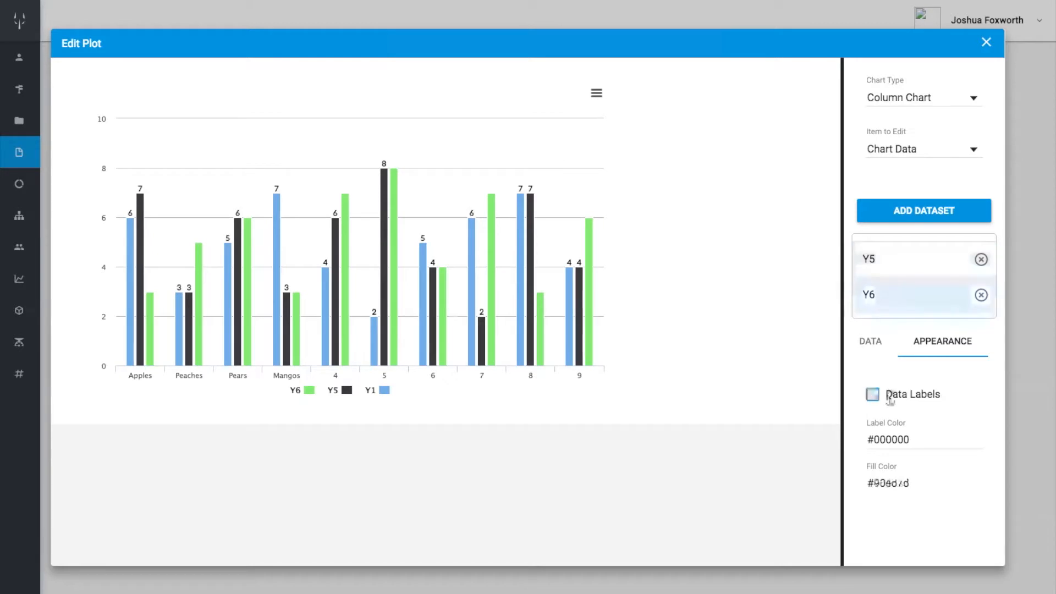
left_click(878, 395)
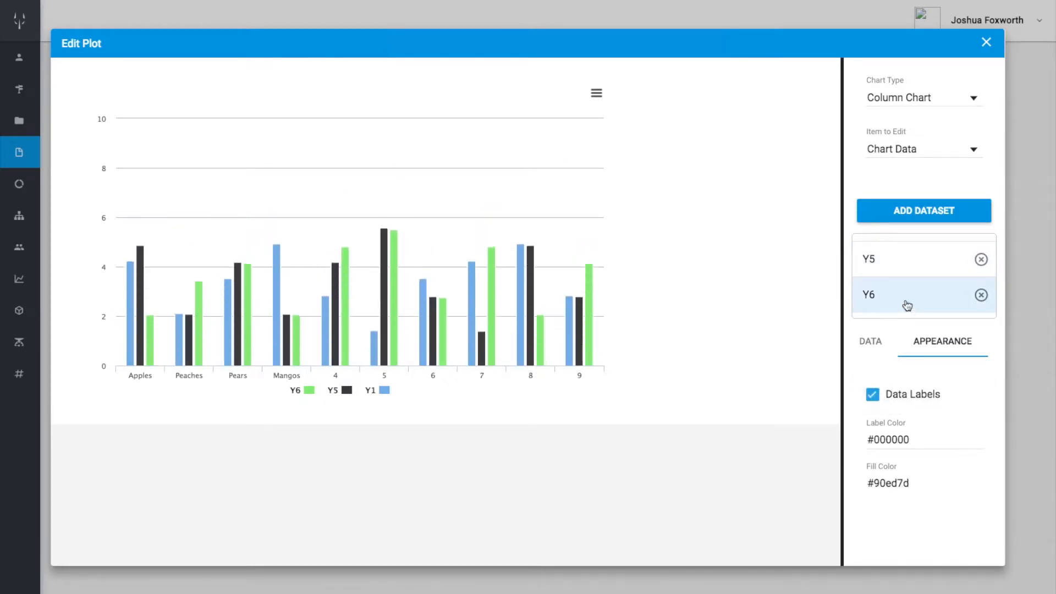
Select the Y1 dataset again and set its stacking to Percent
scroll(902, 264, "up", 1)
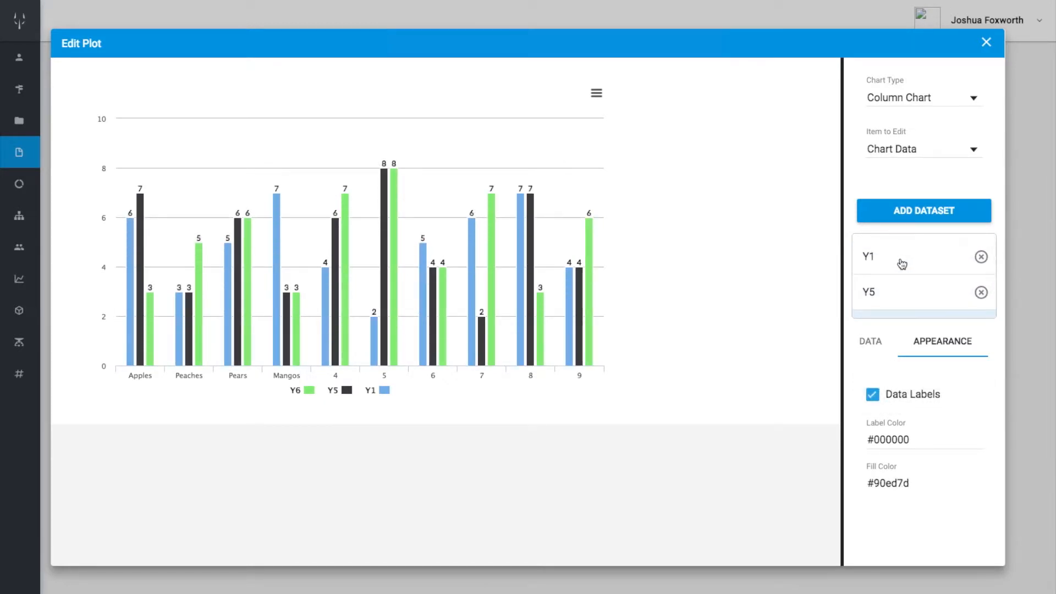
left_click(900, 263)
scroll(913, 481, "down", 1)
scroll(913, 478, "down", 3)
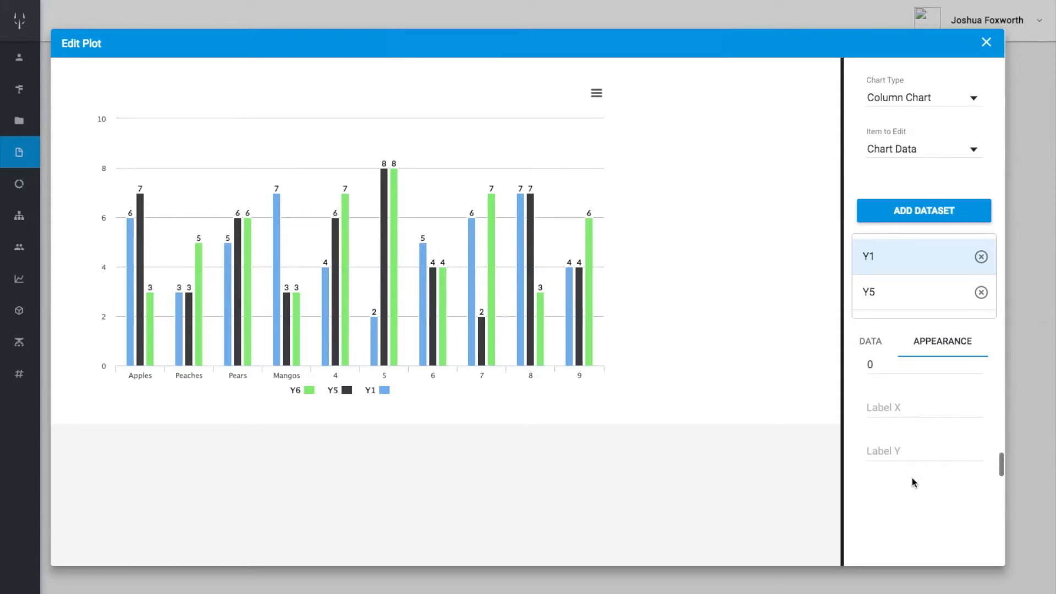
left_click(868, 343)
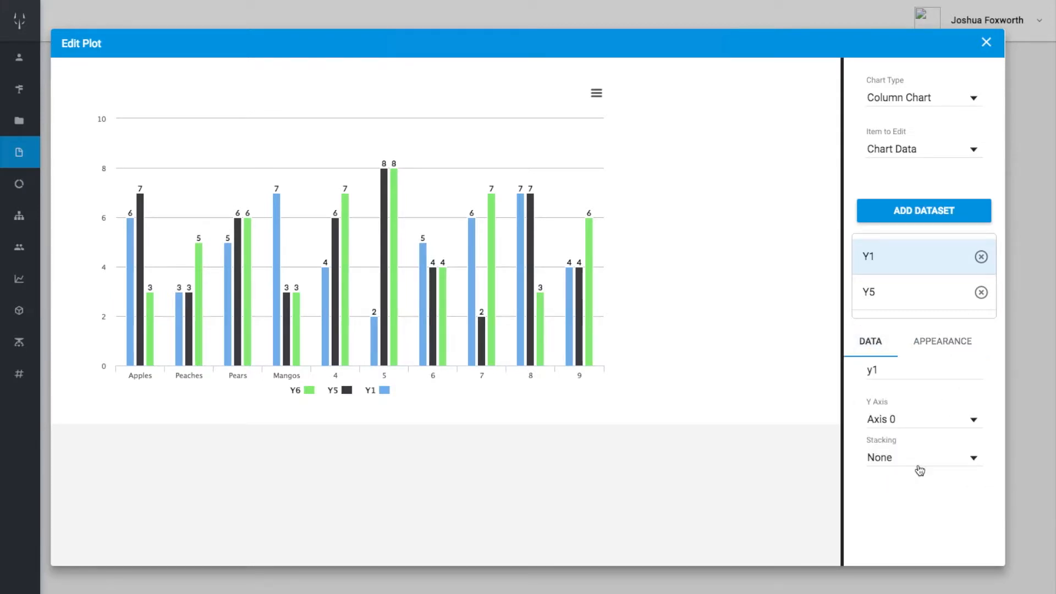
left_click(917, 462)
left_click(913, 519)
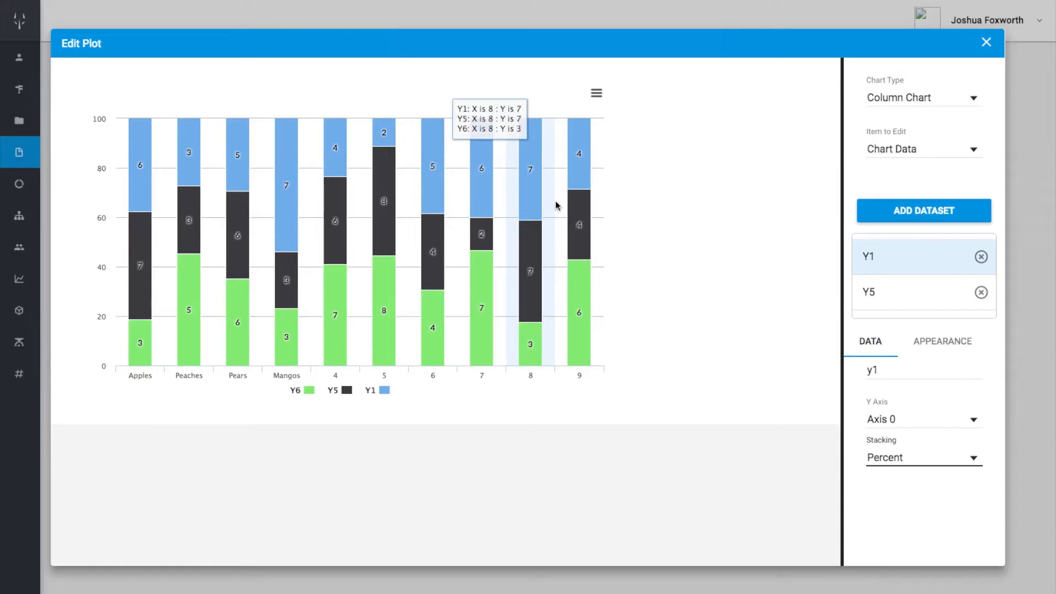
Try Normal stacking for the Y1 dataset and reset its stacking to None
left_click(900, 465)
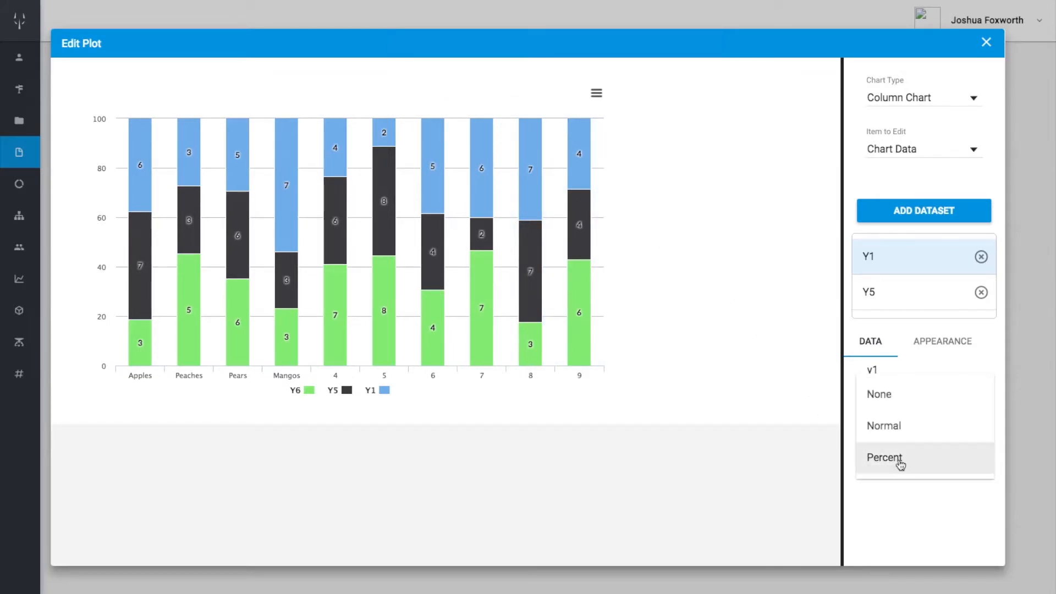
left_click(894, 431)
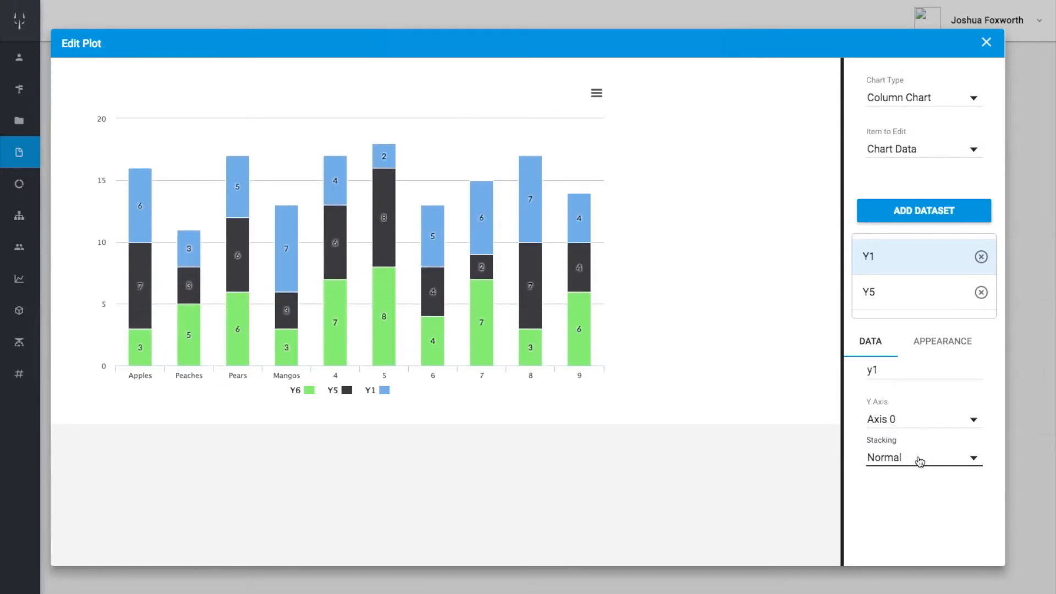
left_click(920, 461)
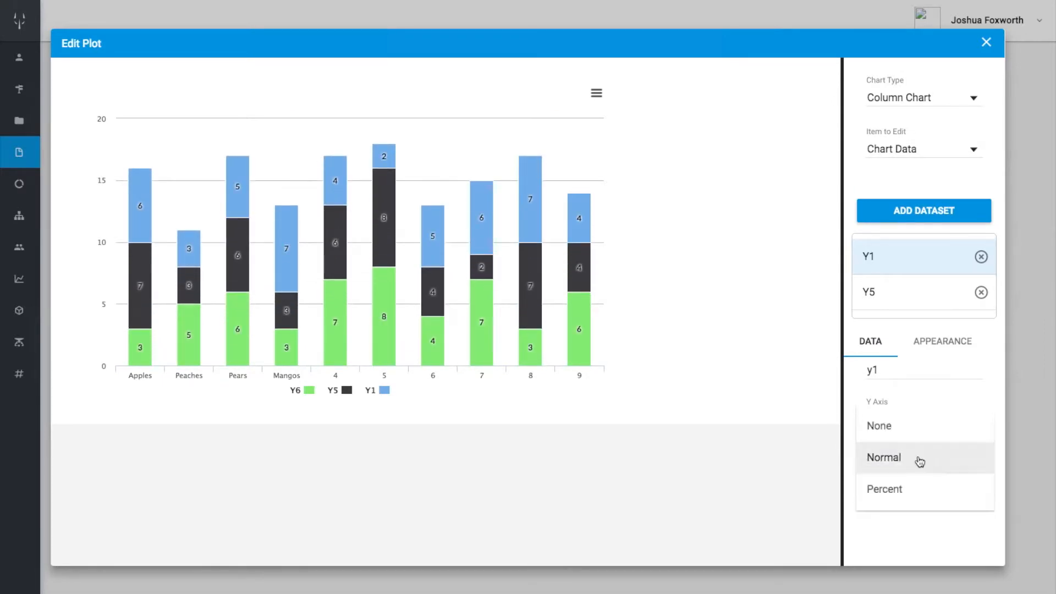
left_click(899, 423)
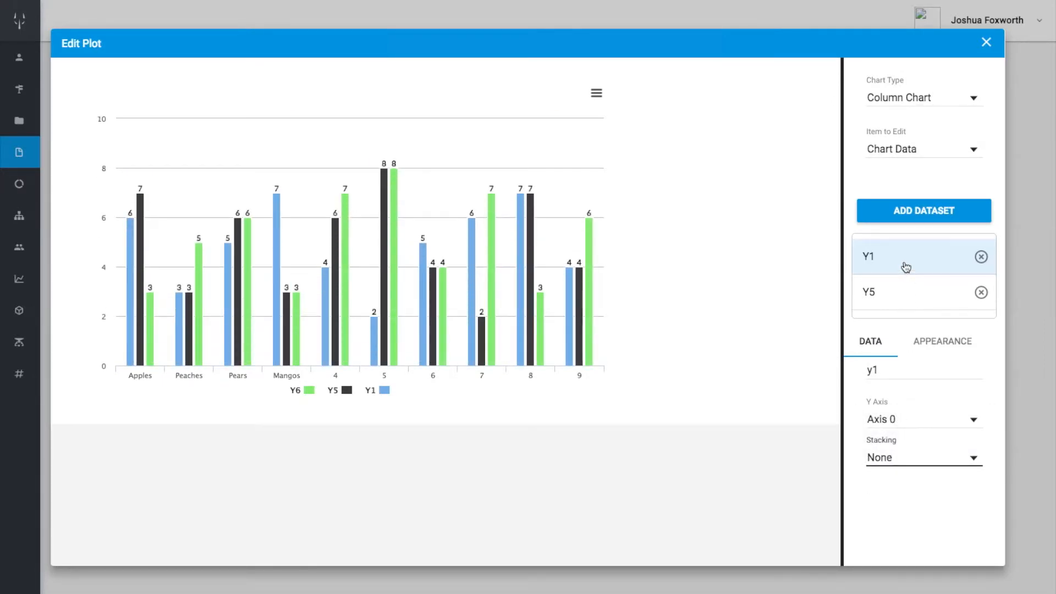
Try Red, Blue and Green as the mono color in the Y1 dataset's appearance settings and clear the value
left_click(930, 341)
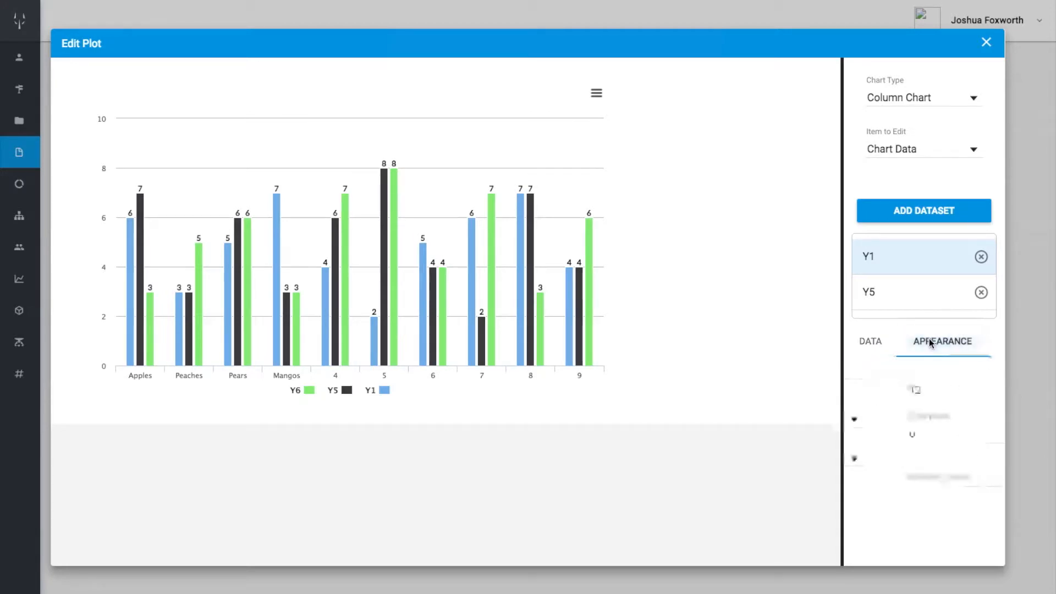
scroll(929, 425, "up", 3)
scroll(927, 426, "down", 3)
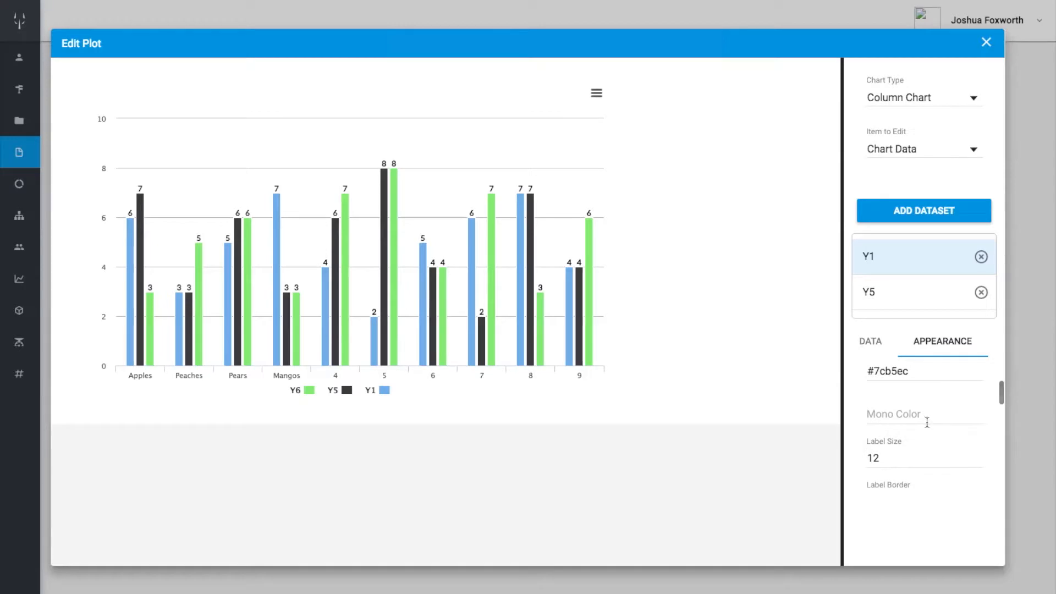
left_click(917, 415)
type("Red")
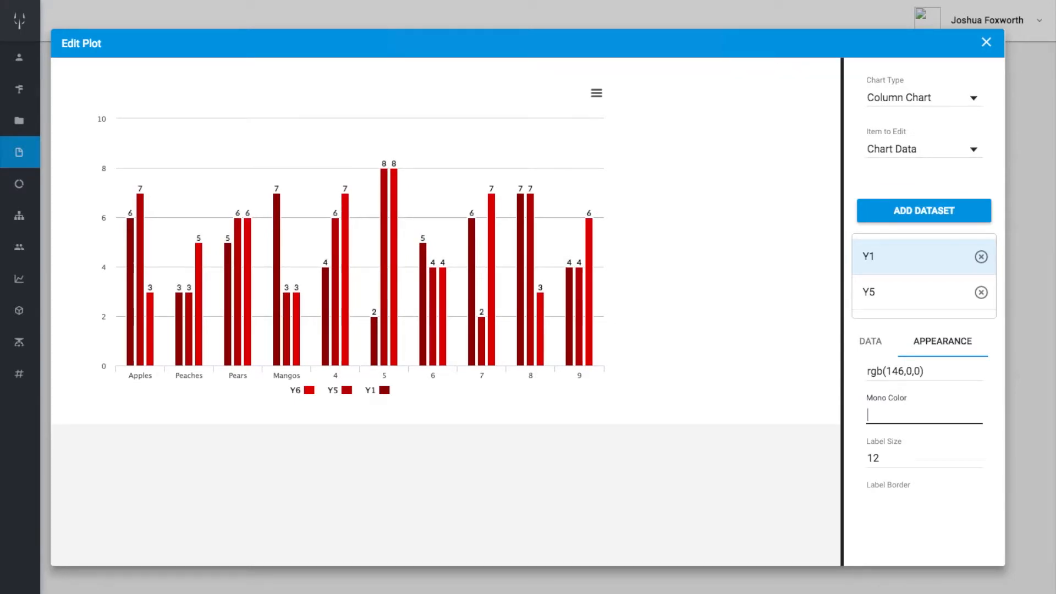
type("Blue")
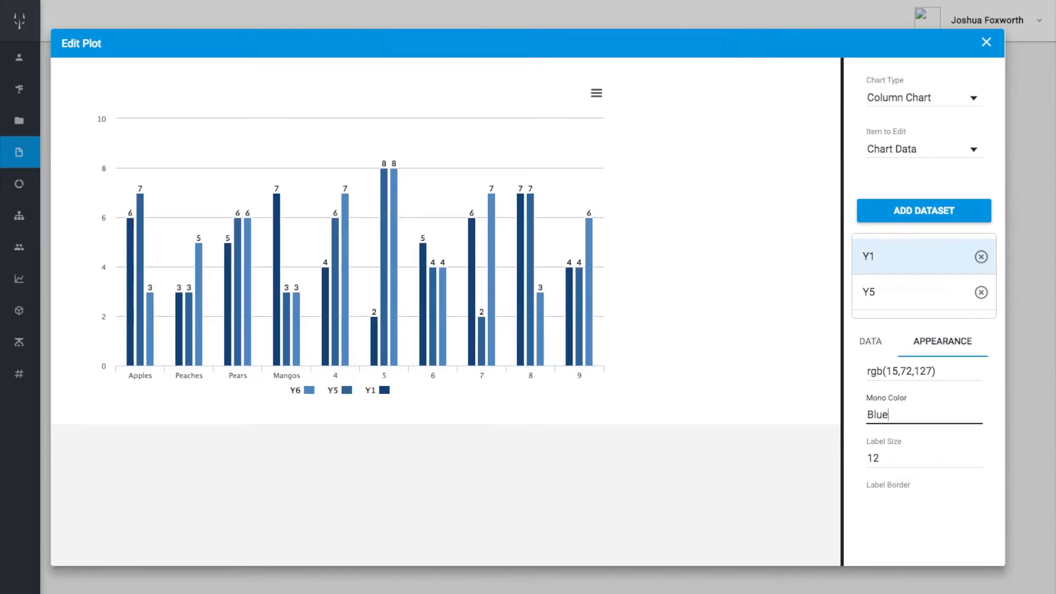
key("BackSpace")
key("BackSpace")
key("BackSpace")
type("Green")
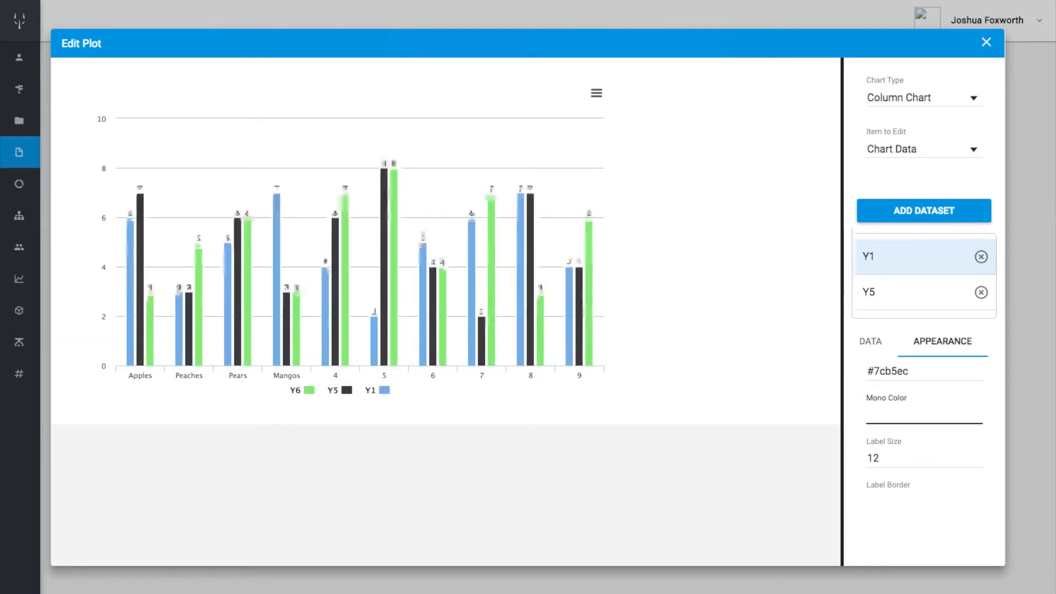
scroll(922, 446, "up", 3)
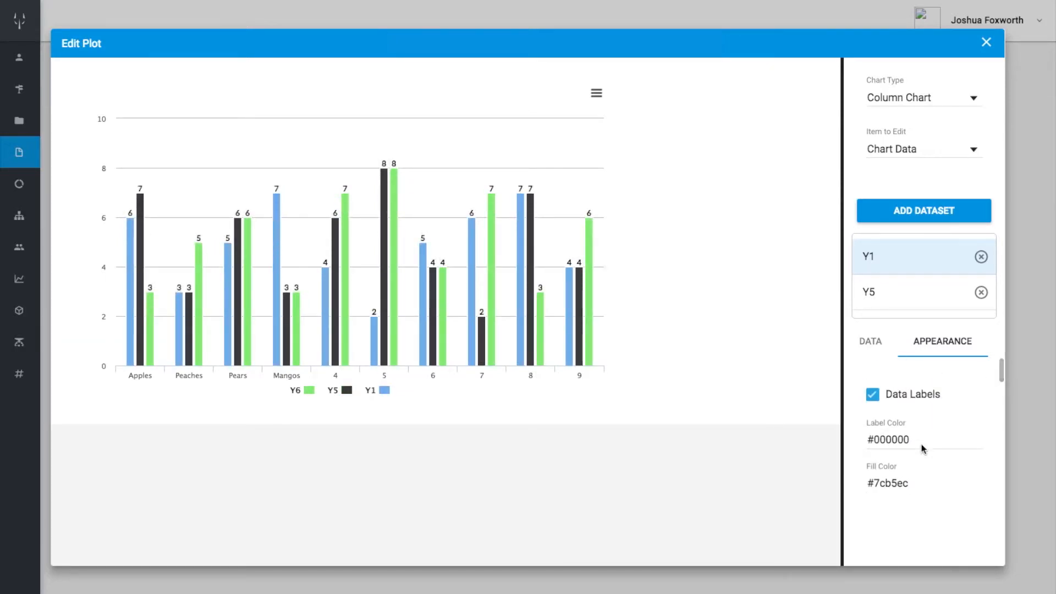
left_click_drag(875, 442, 932, 443)
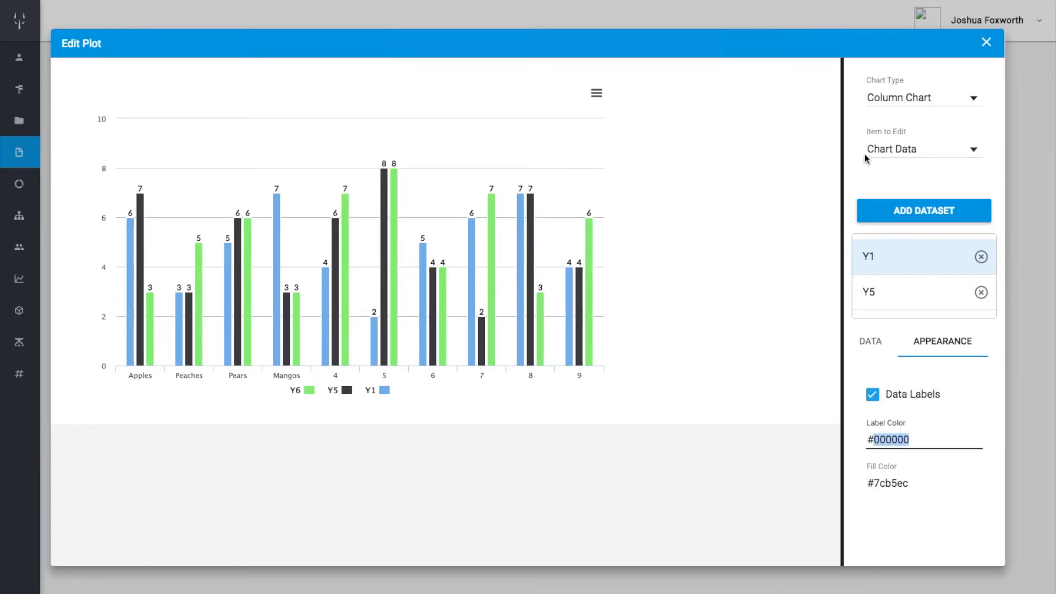
Add a chart band with start location 2 and end location 4
left_click(903, 151)
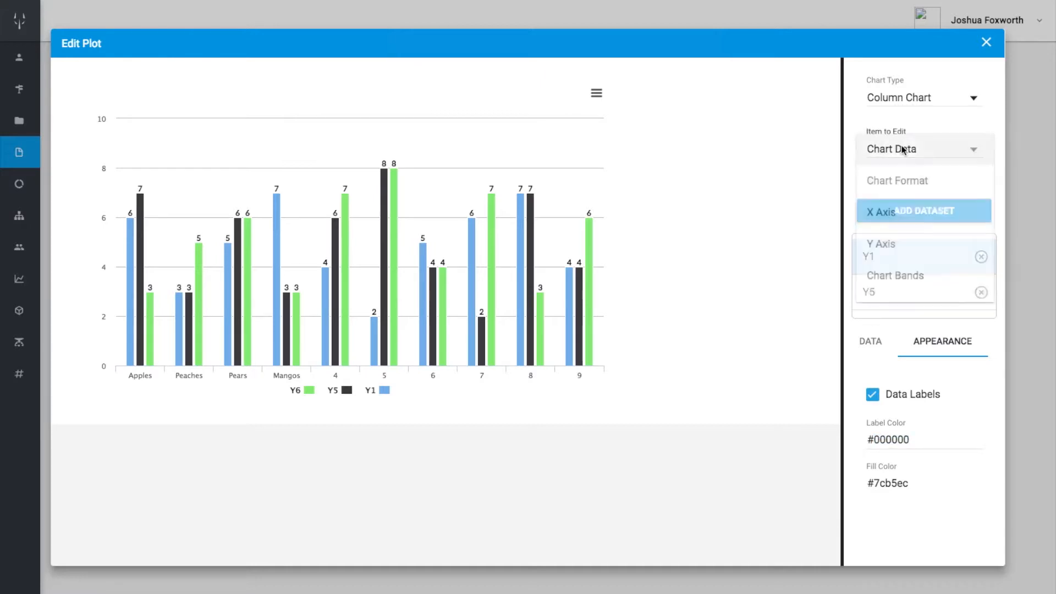
scroll(913, 200, "down", 2)
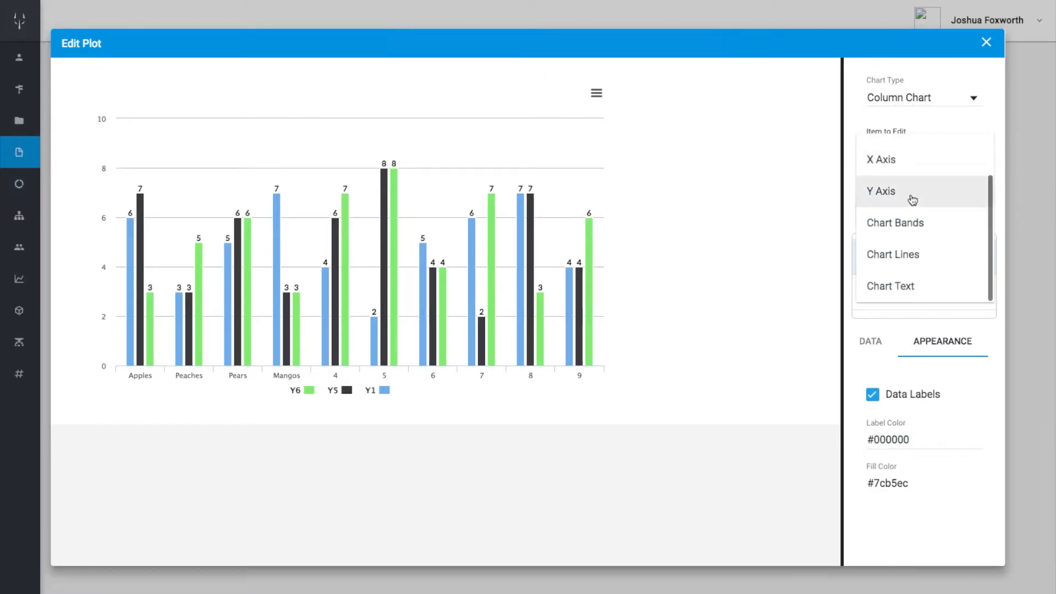
left_click(908, 224)
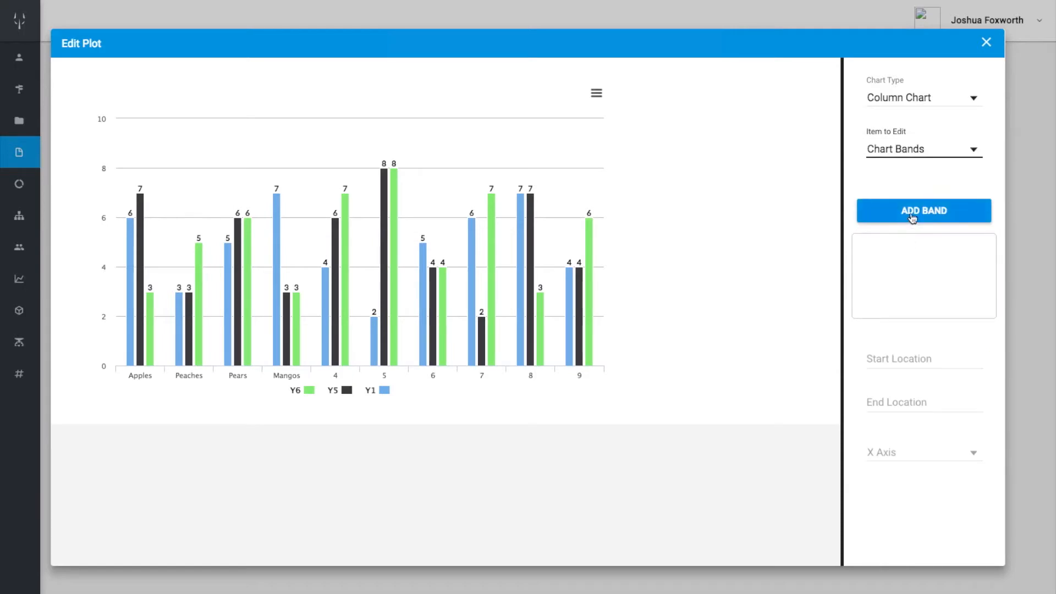
left_click(911, 217)
left_click(910, 258)
left_click(902, 361)
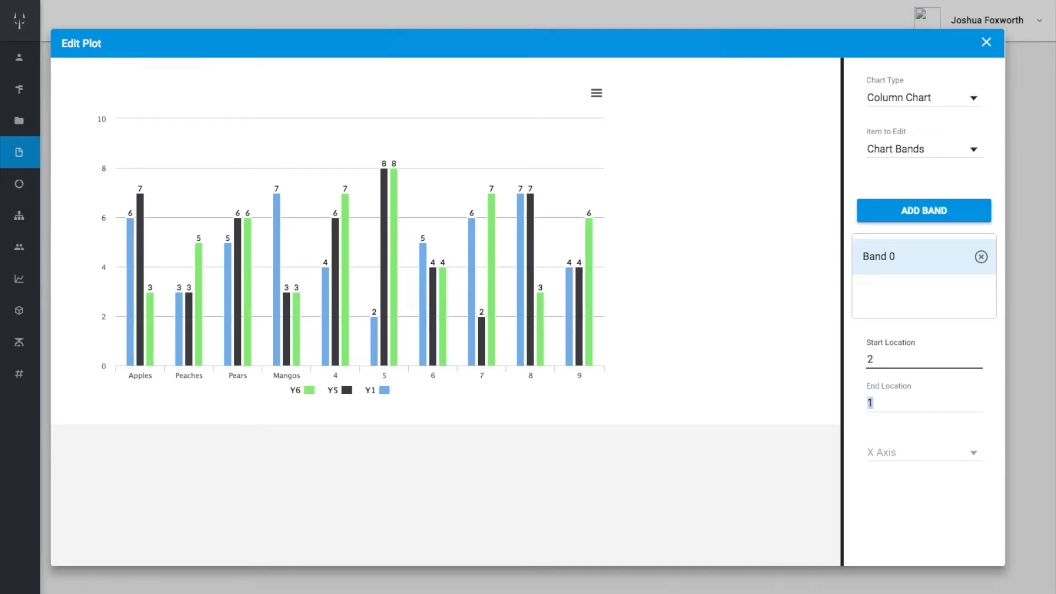
key("Tab")
type("4")
key("Tab")
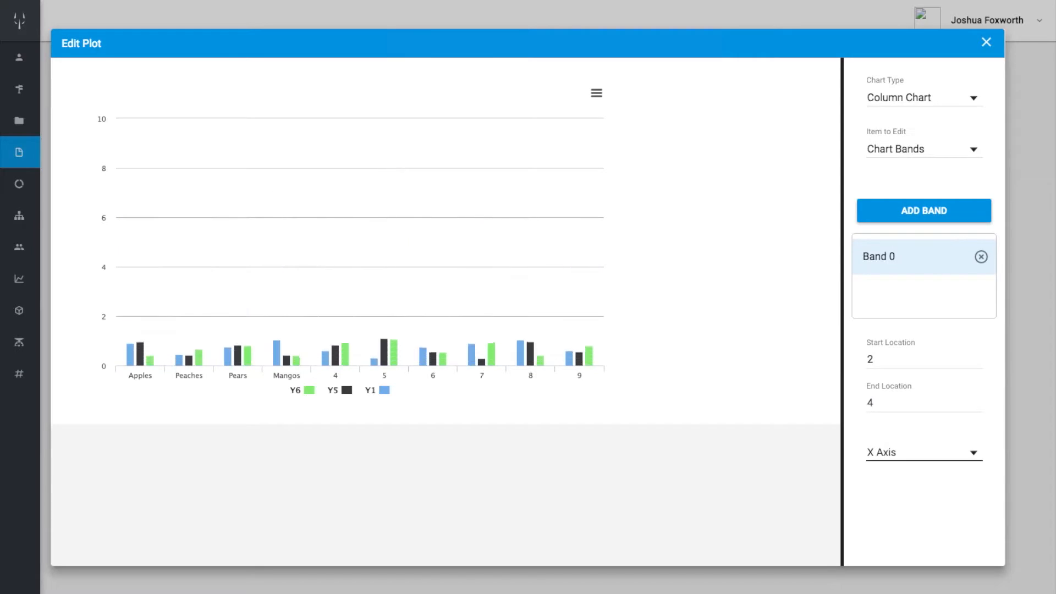
Assign the chart band to Axis 0 of the Y axis
scroll(907, 389, "down", 3)
left_click(907, 406)
left_click(904, 403)
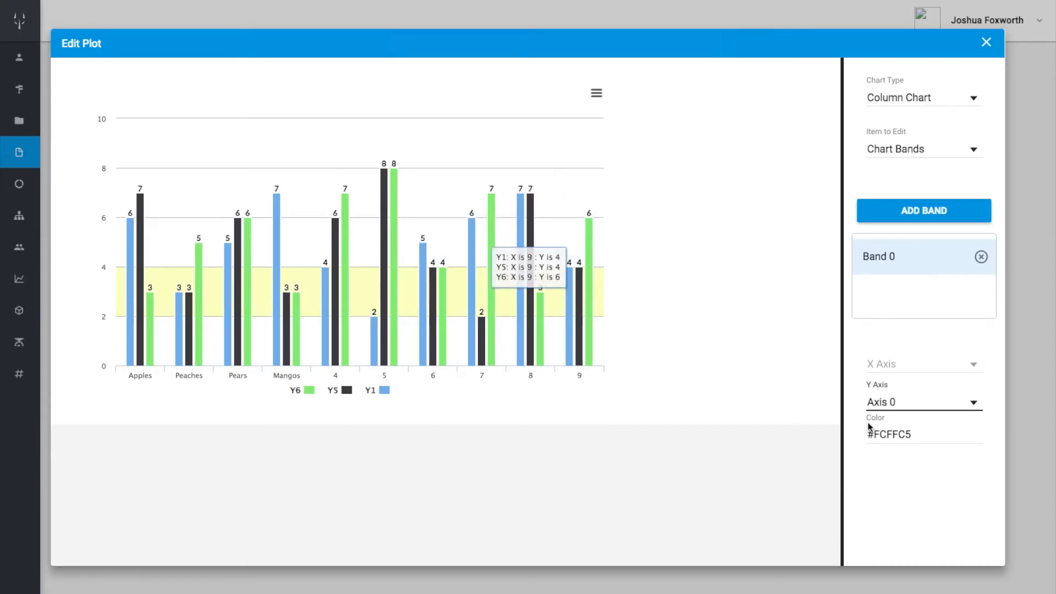
Try the chart band on Axis 0 of the X axis and reassign it to Axis 0 of the Y axis
left_click(913, 365)
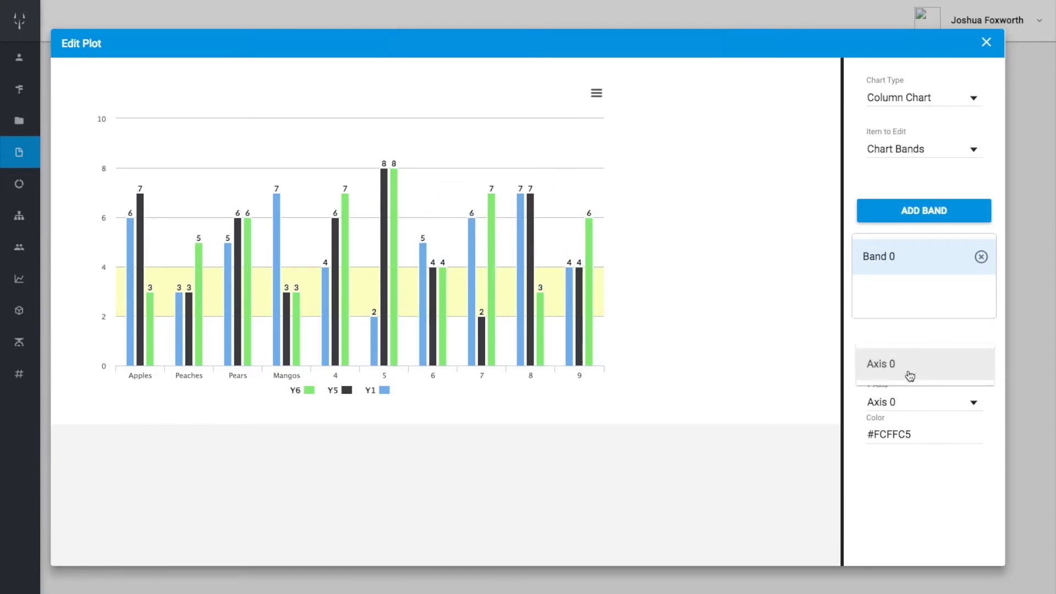
left_click(910, 376)
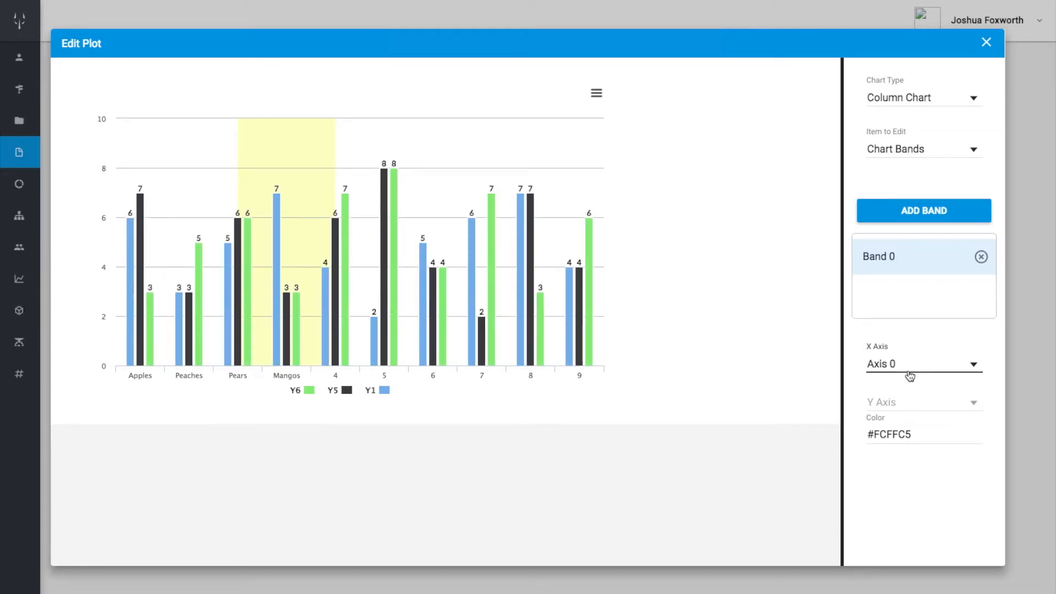
left_click(909, 404)
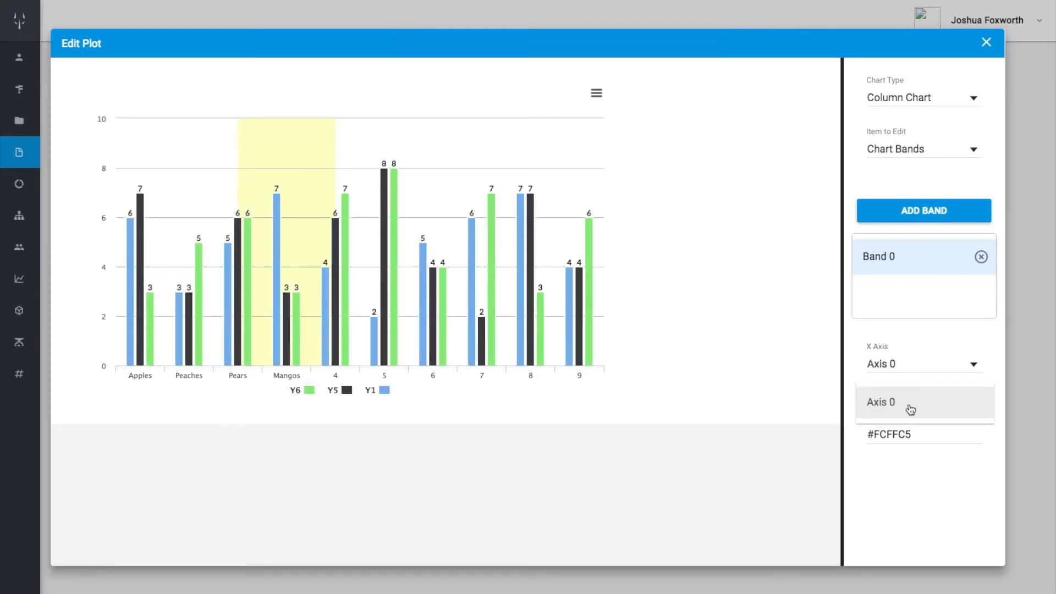
left_click(911, 410)
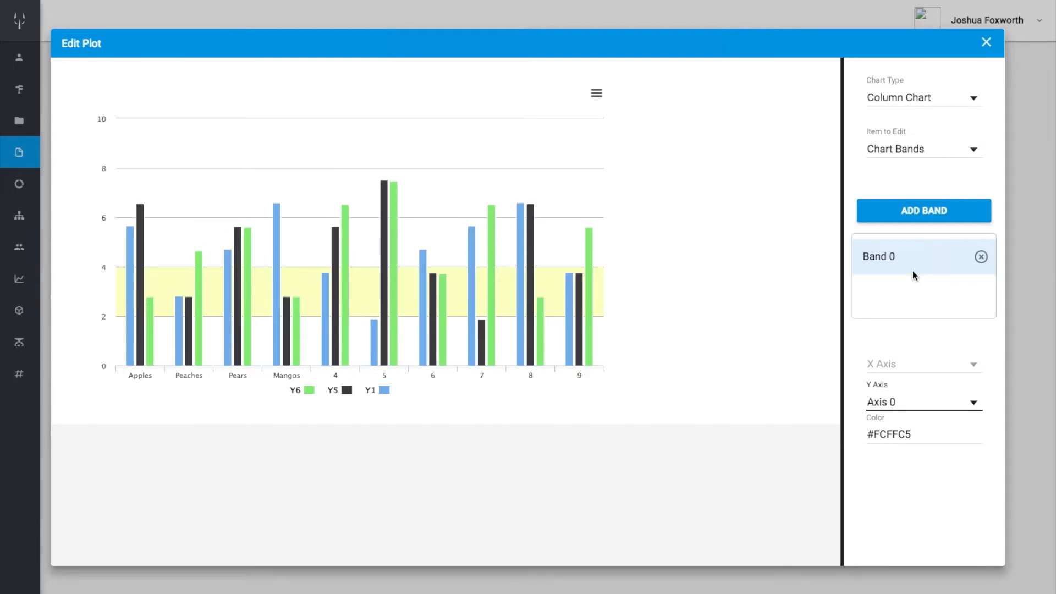
Add a chart line with line value 5 and line width 2
left_click(920, 147)
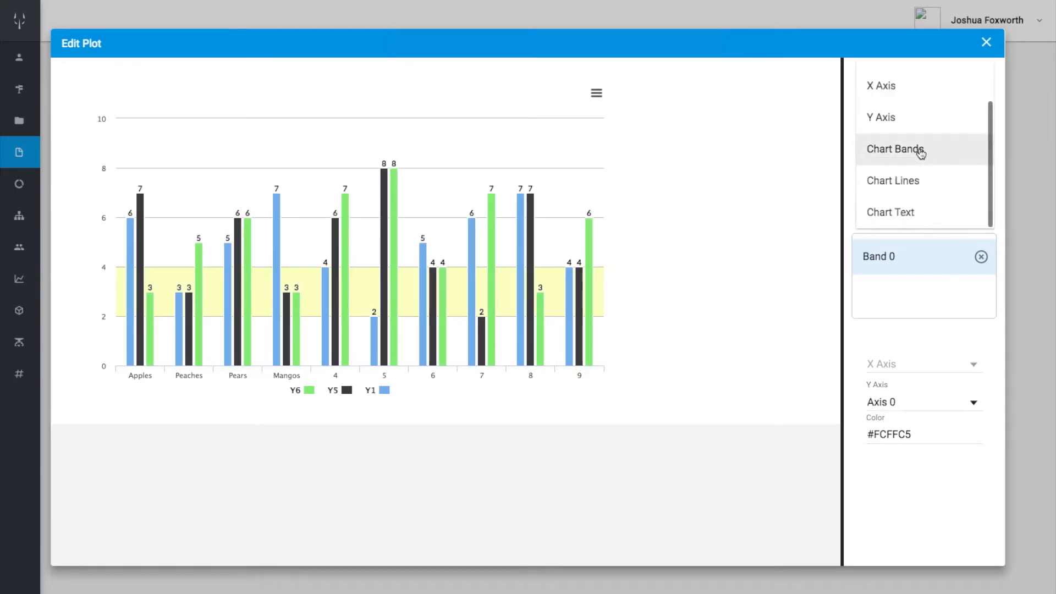
left_click(921, 181)
left_click(917, 215)
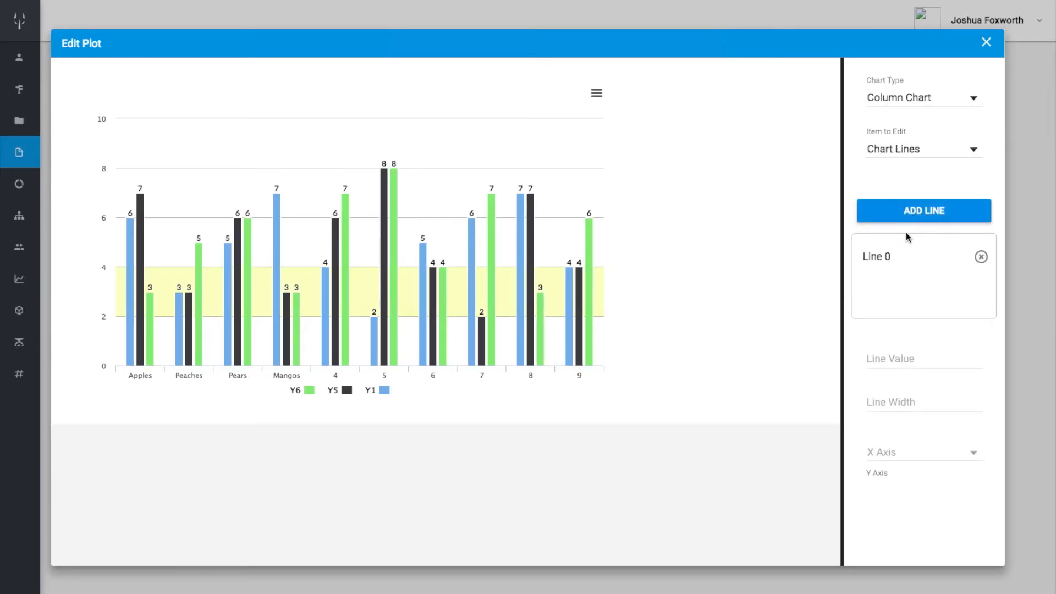
left_click(901, 257)
scroll(906, 399, "down", 1)
left_click(897, 350)
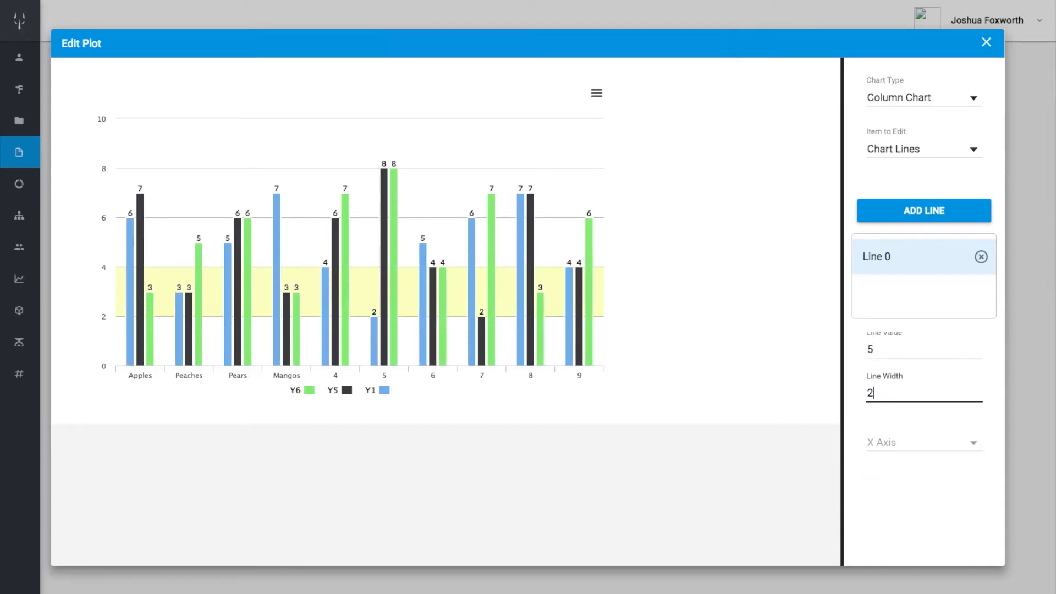
type("2")
Assign the chart line to Axis 0 of the Y axis and set its color to #CCCCCC
scroll(899, 385, "down", 2)
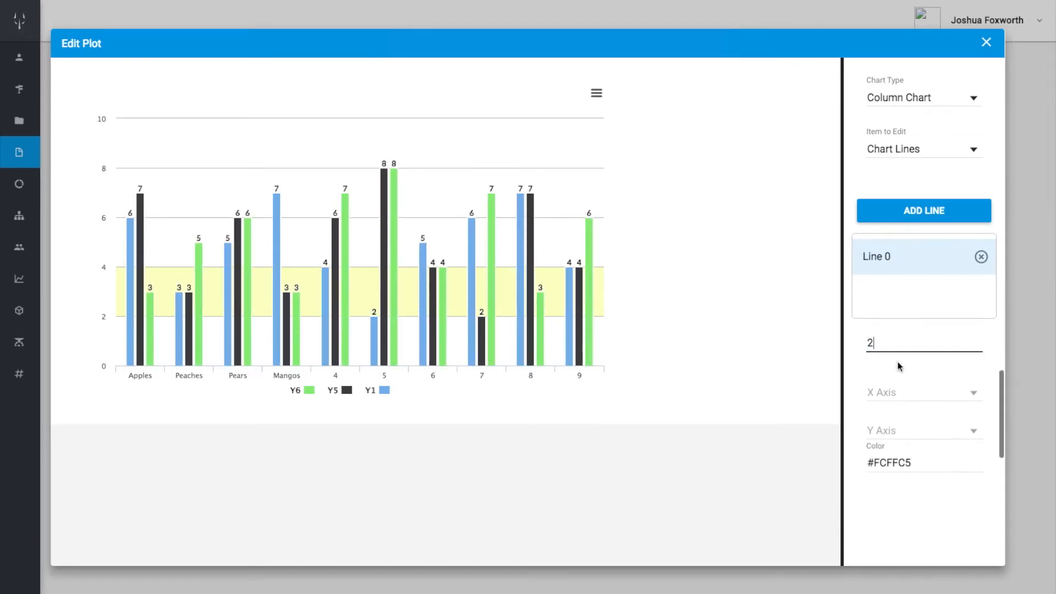
scroll(900, 418, "up", 1)
left_click(900, 427)
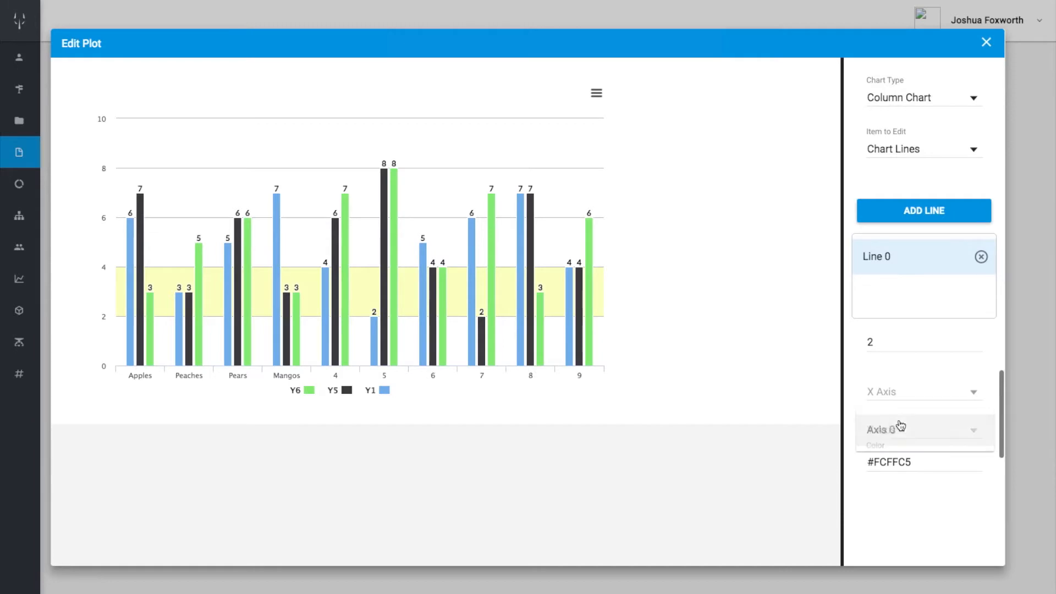
left_click(900, 432)
scroll(899, 430, "down", 1)
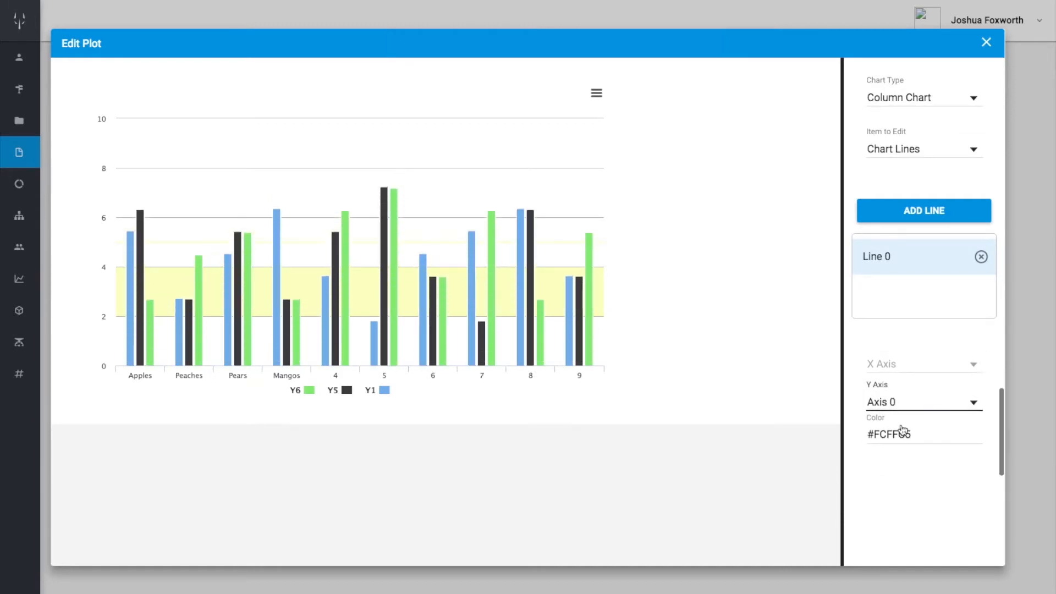
left_click_drag(874, 434, 938, 437)
type("CCCCCC")
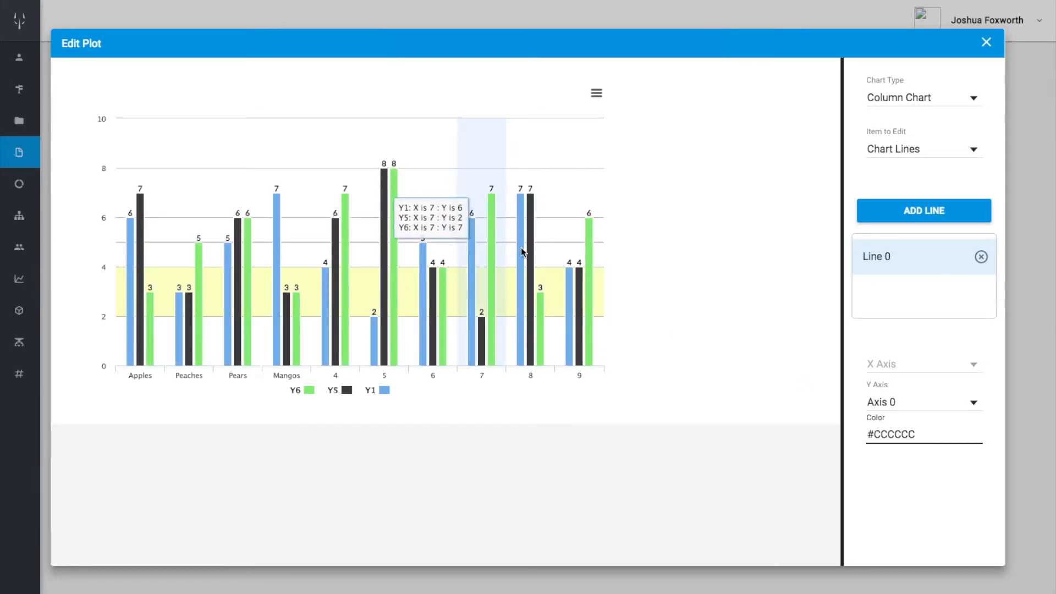
Add a chart text item with the title text "The y1 value is #y1[0][0]"
left_click(919, 157)
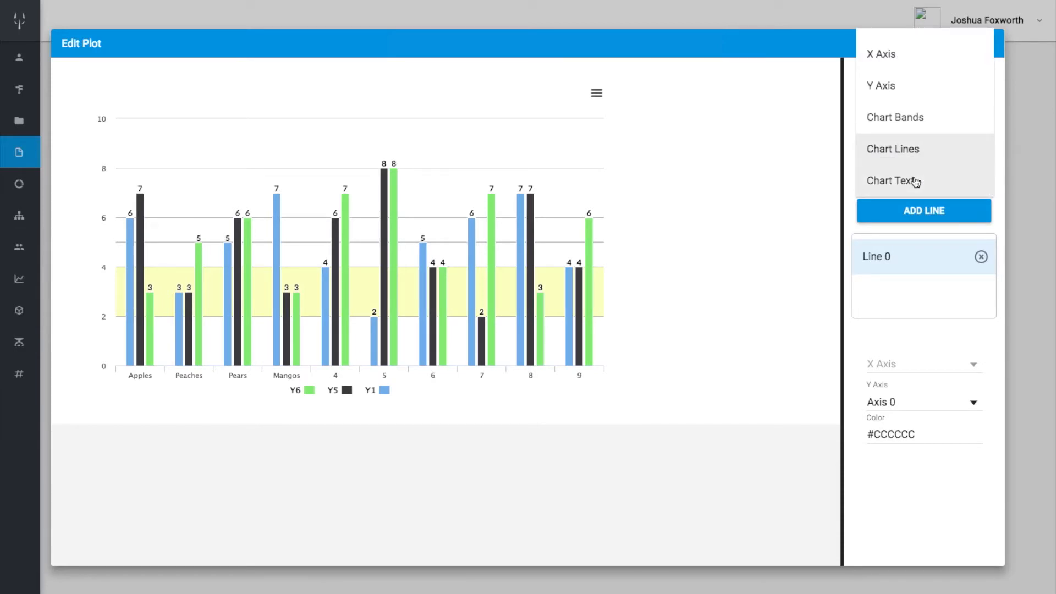
left_click(916, 181)
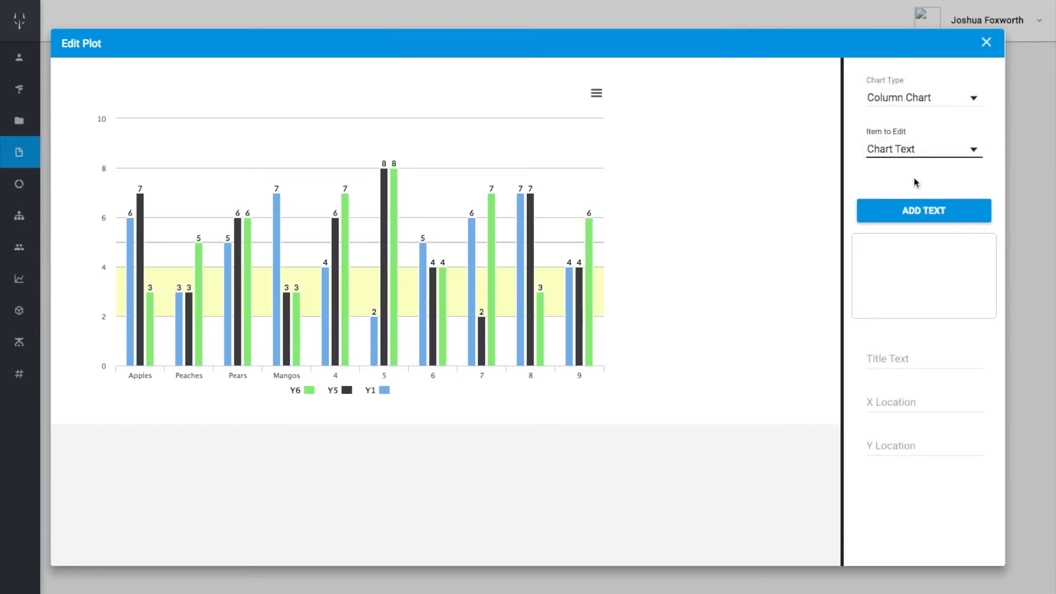
left_click(913, 216)
left_click(908, 250)
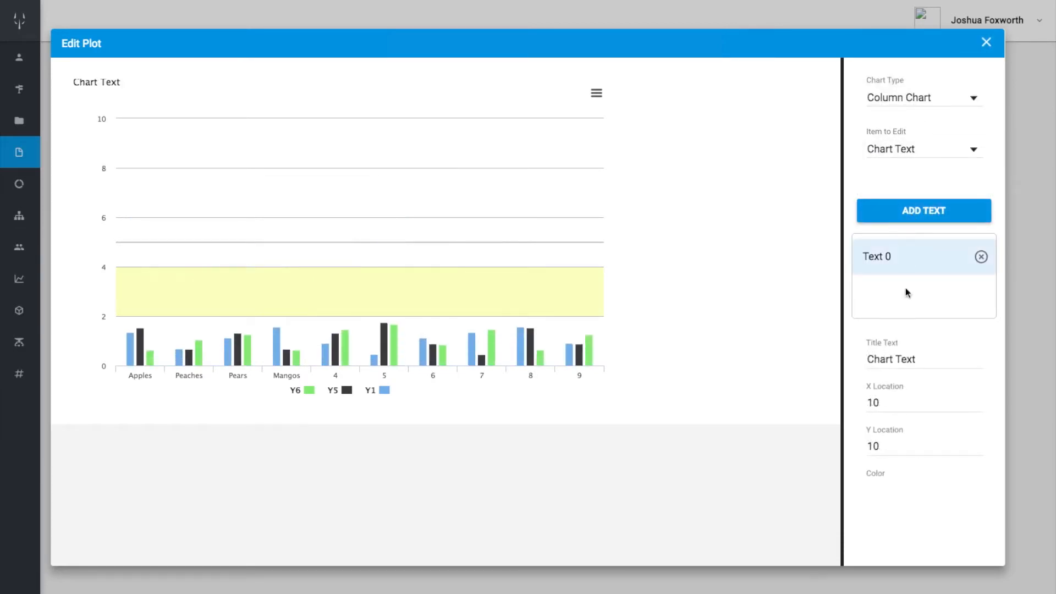
triple_click(907, 360)
type("The y1 value is y1[0][0")
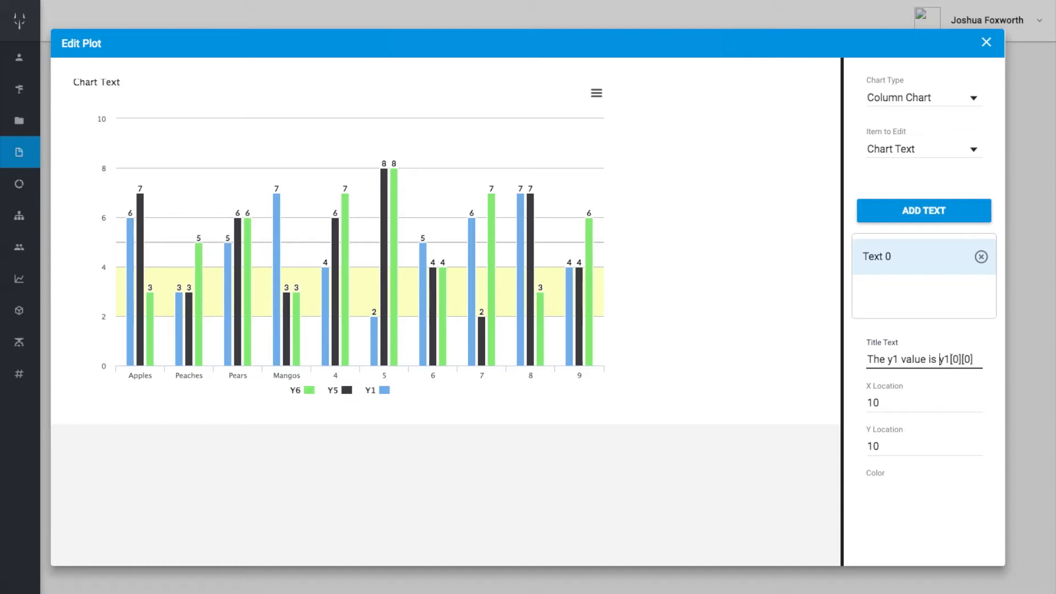
type("#")
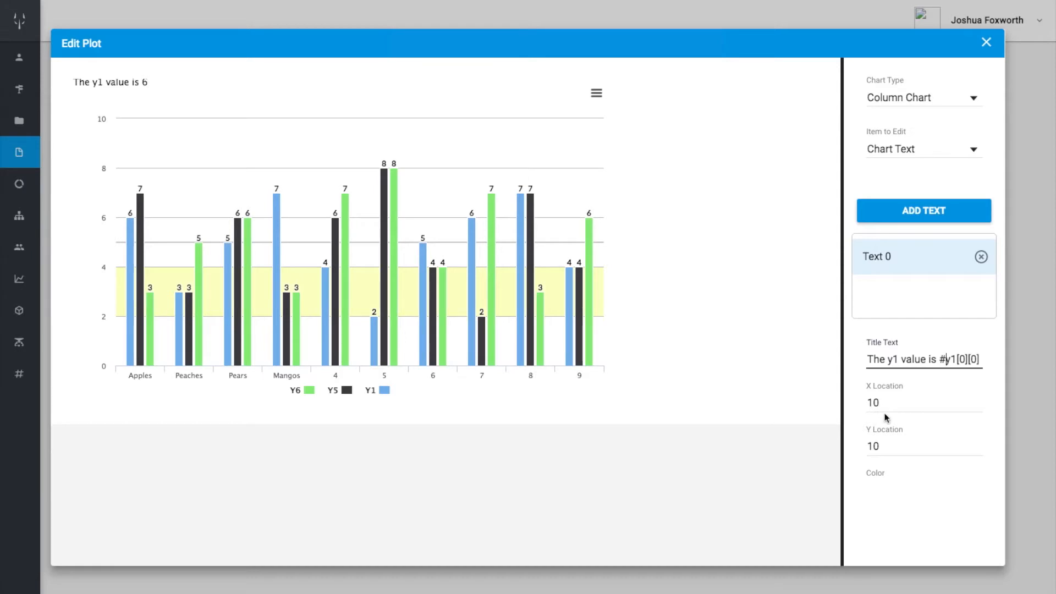
Set the chart text's X location and Y location to 100
scroll(886, 417, "down", 3)
scroll(886, 417, "up", 2)
scroll(886, 418, "up", 1)
left_click(896, 365)
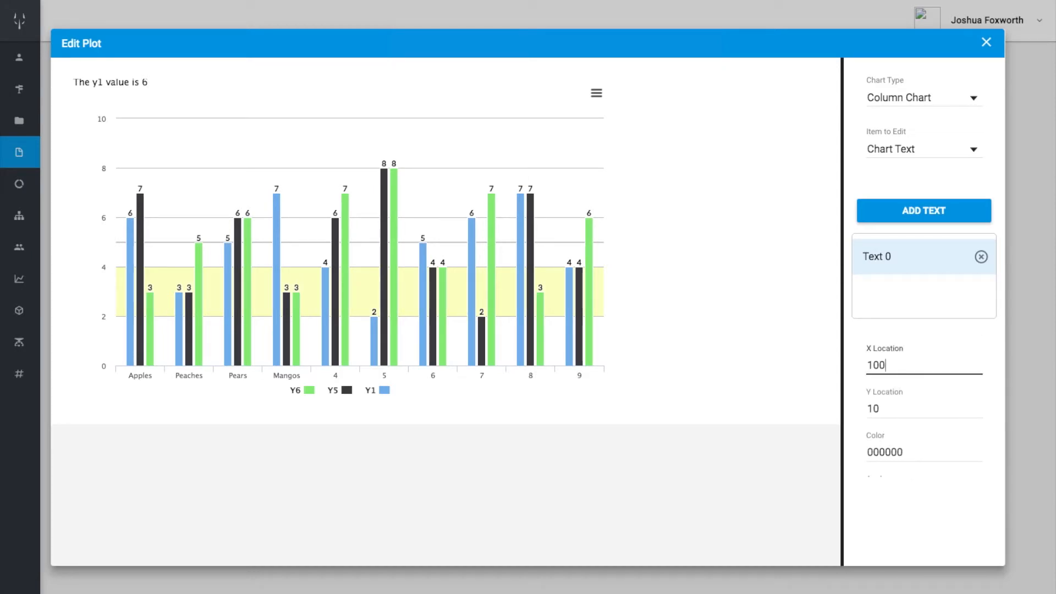
left_click(884, 406)
type("0")
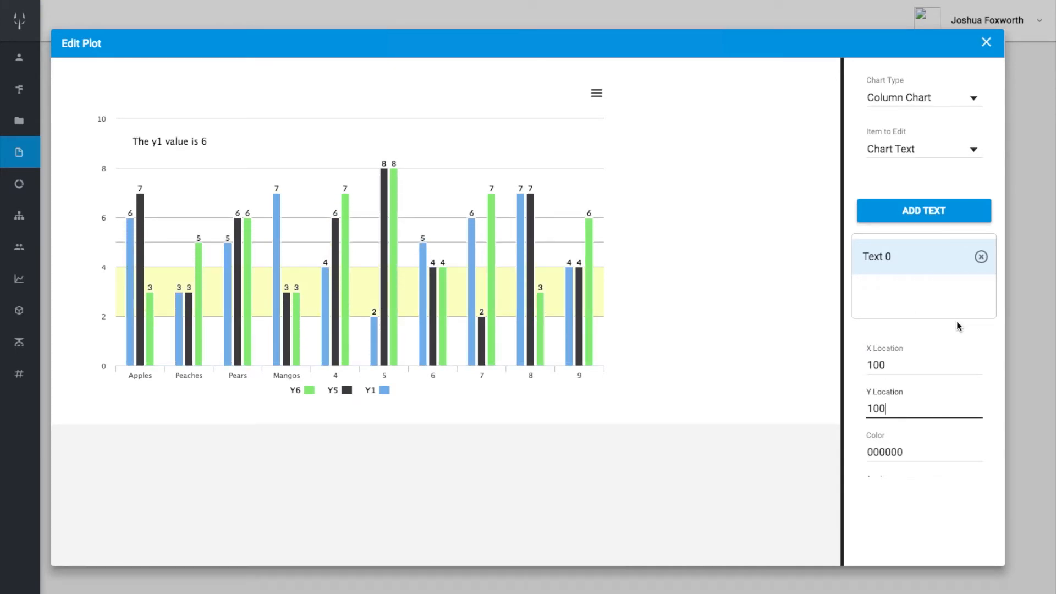
Add a new dataset to the column chart's data
left_click(937, 155)
scroll(935, 154, "up", 5)
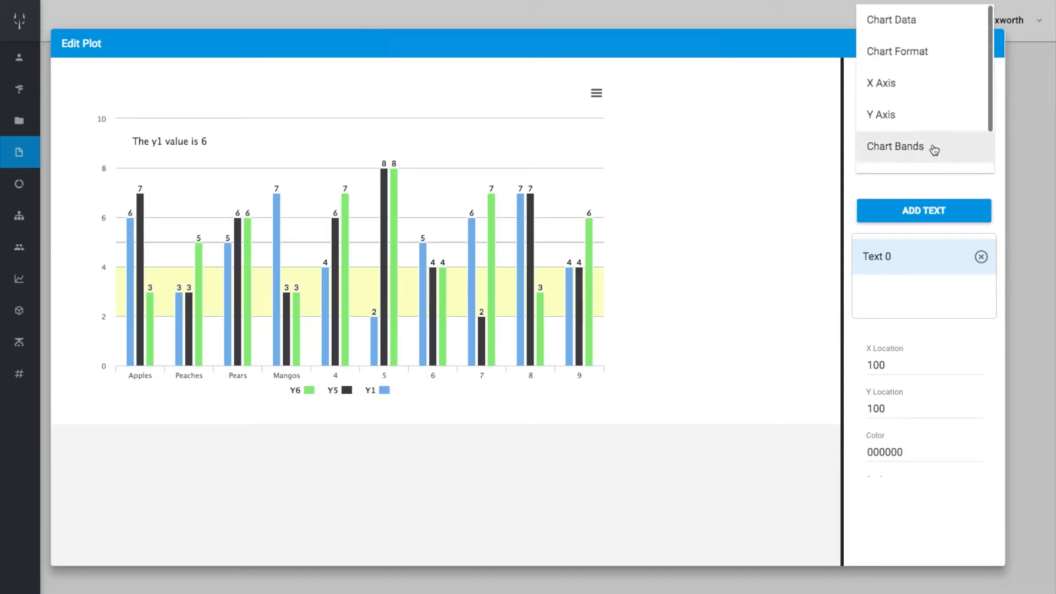
left_click(912, 21)
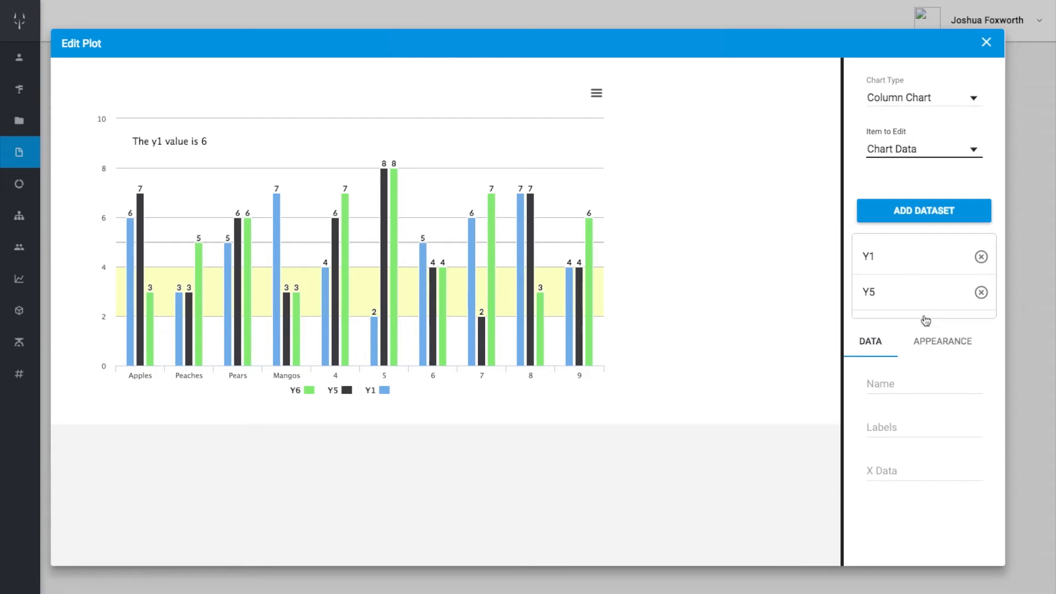
scroll(920, 297, "down", 1)
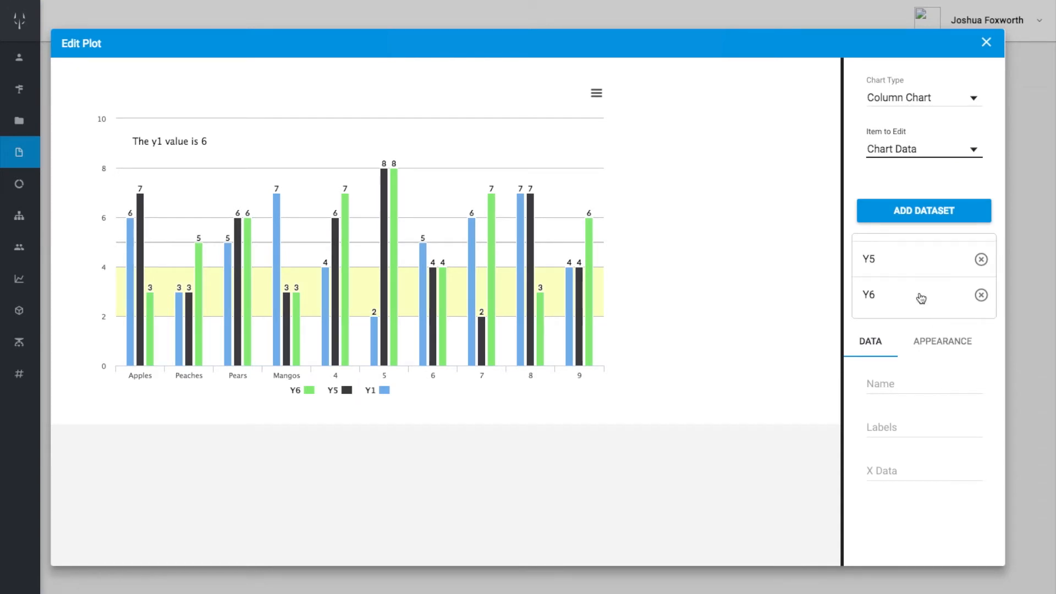
left_click(923, 214)
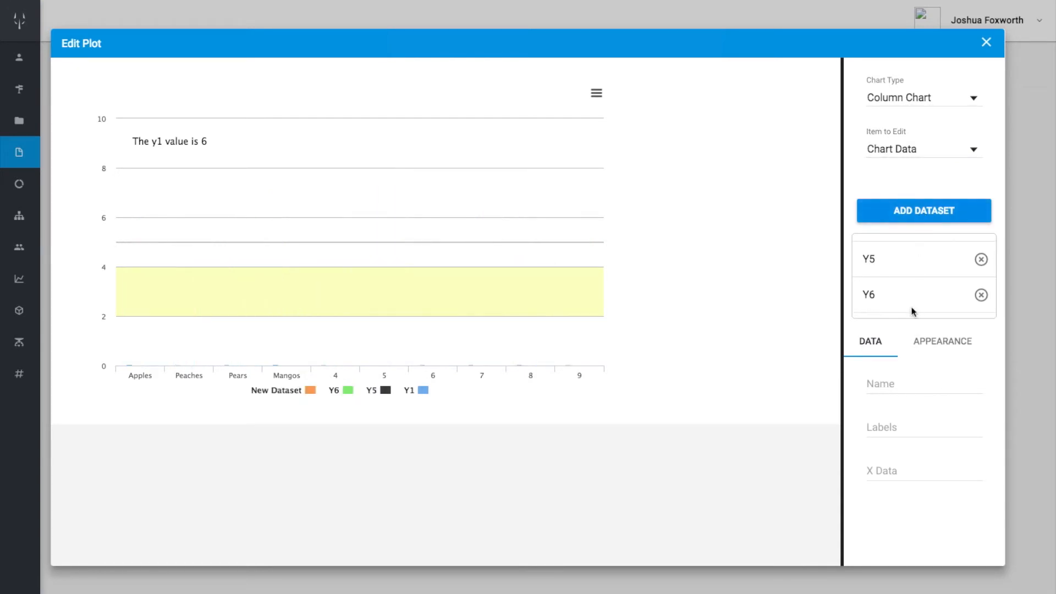
Set the new dataset's Y Data to y4
scroll(901, 304, "down", 1)
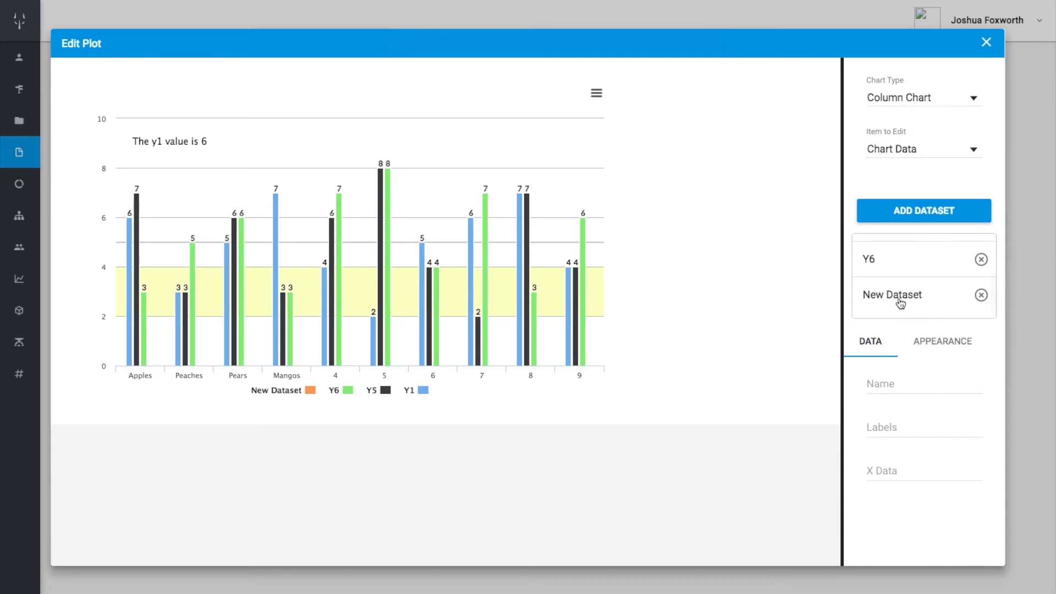
left_click(901, 297)
scroll(916, 444, "down", 3)
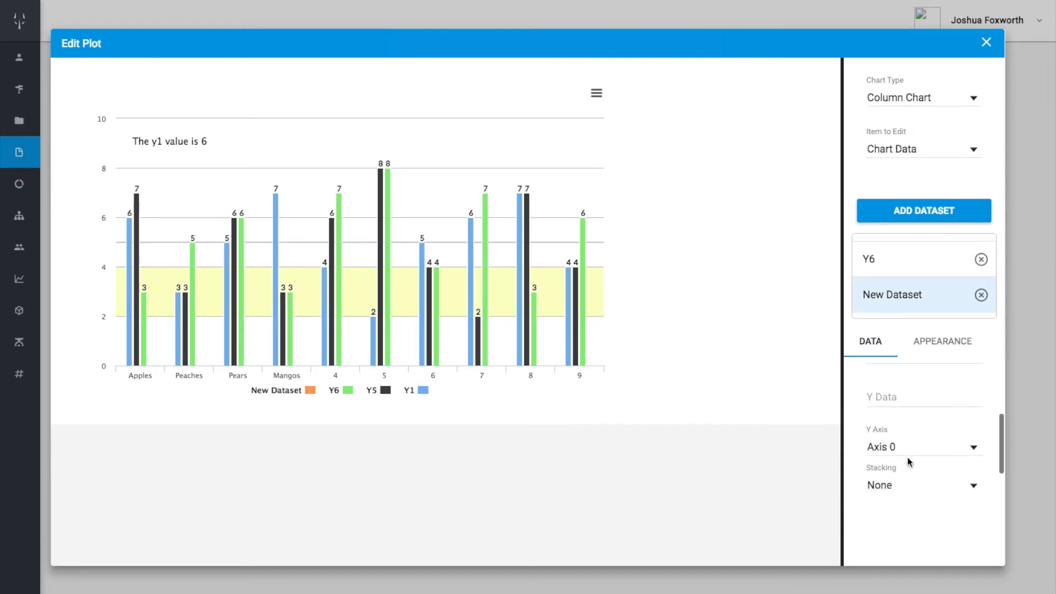
left_click(893, 397)
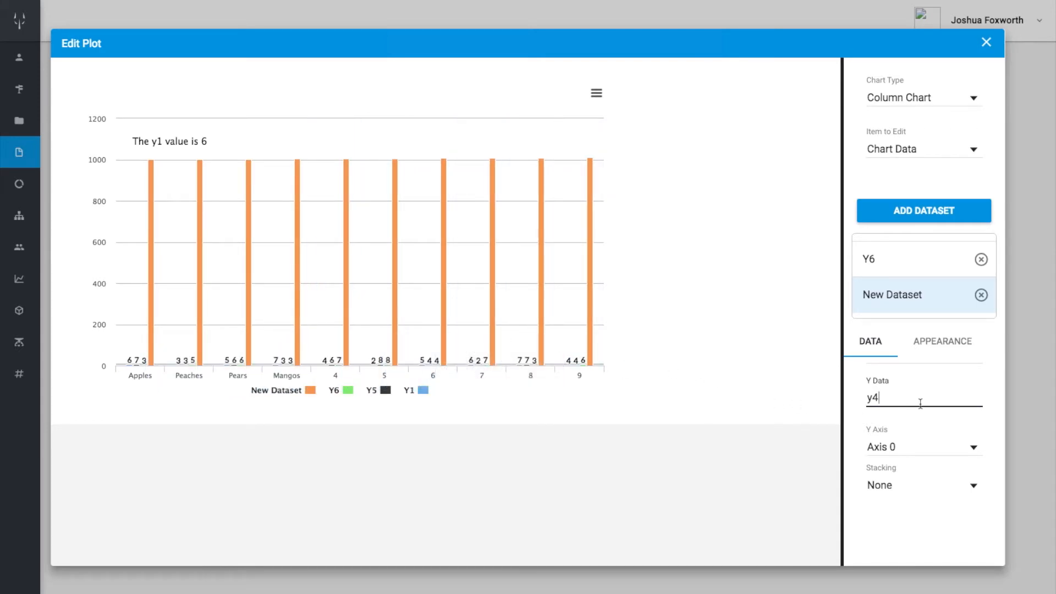
scroll(920, 440, "down", 1)
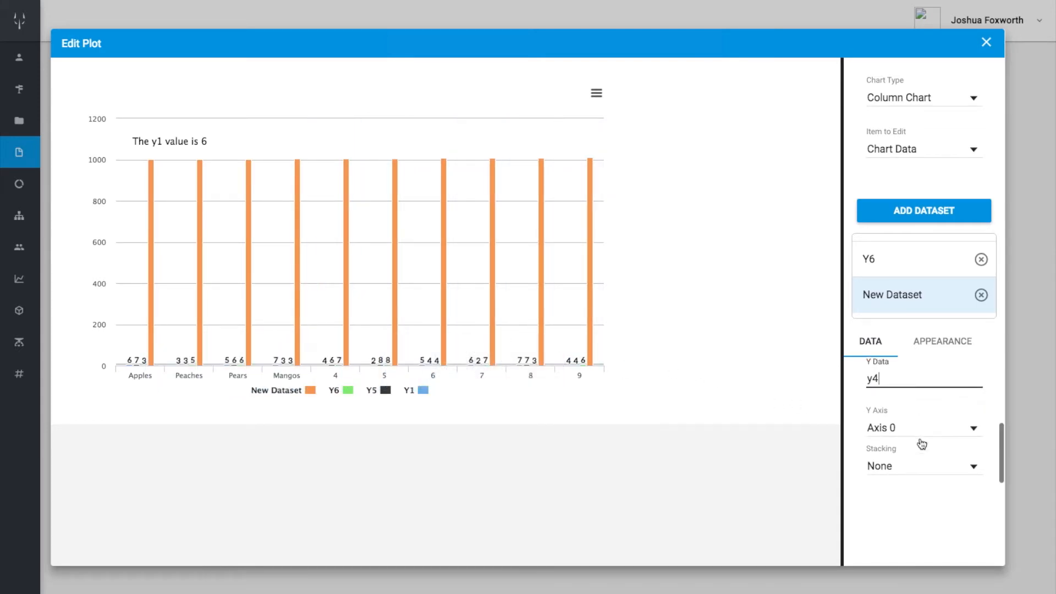
Add a second Y axis and set its Axis Opposite option to True
left_click(909, 150)
left_click(916, 242)
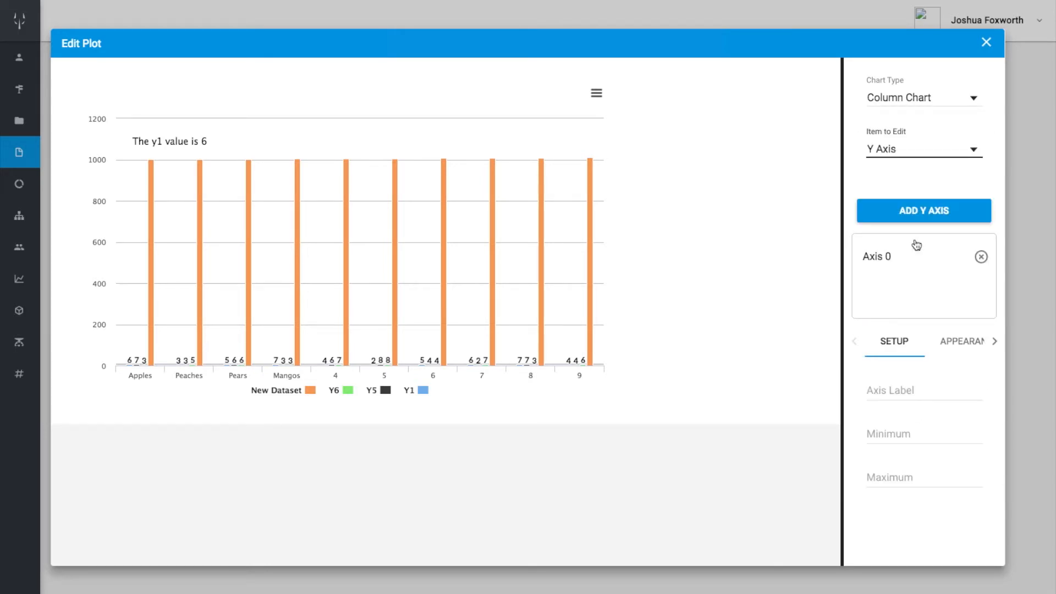
left_click(916, 213)
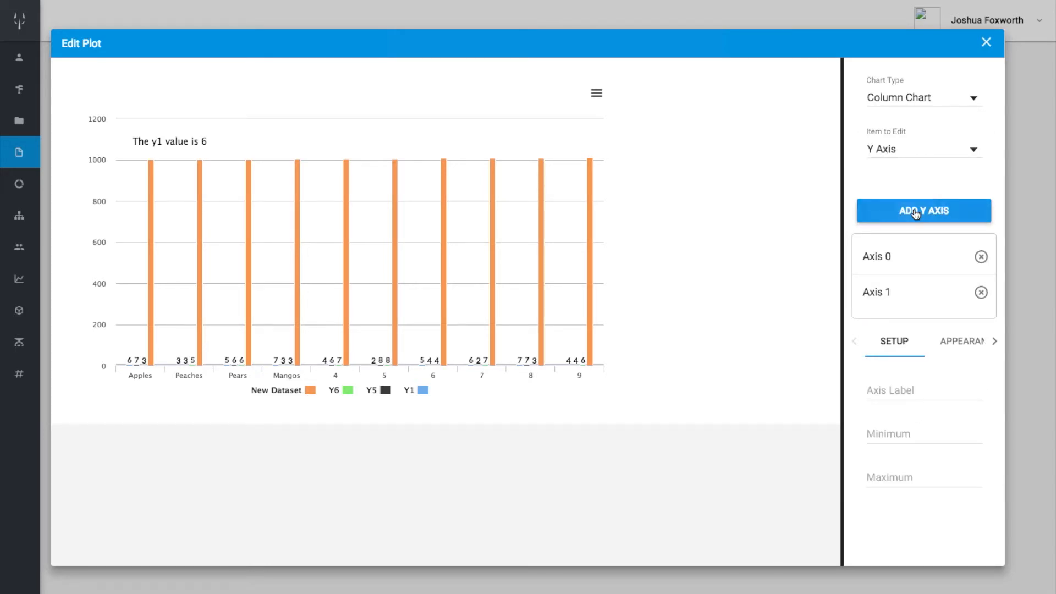
left_click(891, 291)
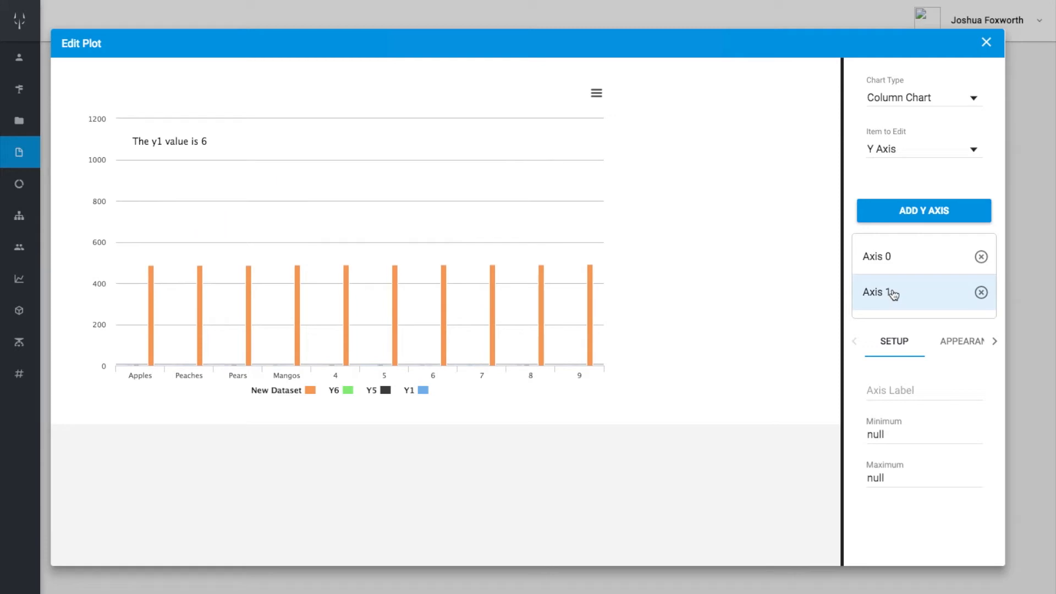
left_click(958, 343)
left_click(923, 398)
left_click(913, 366)
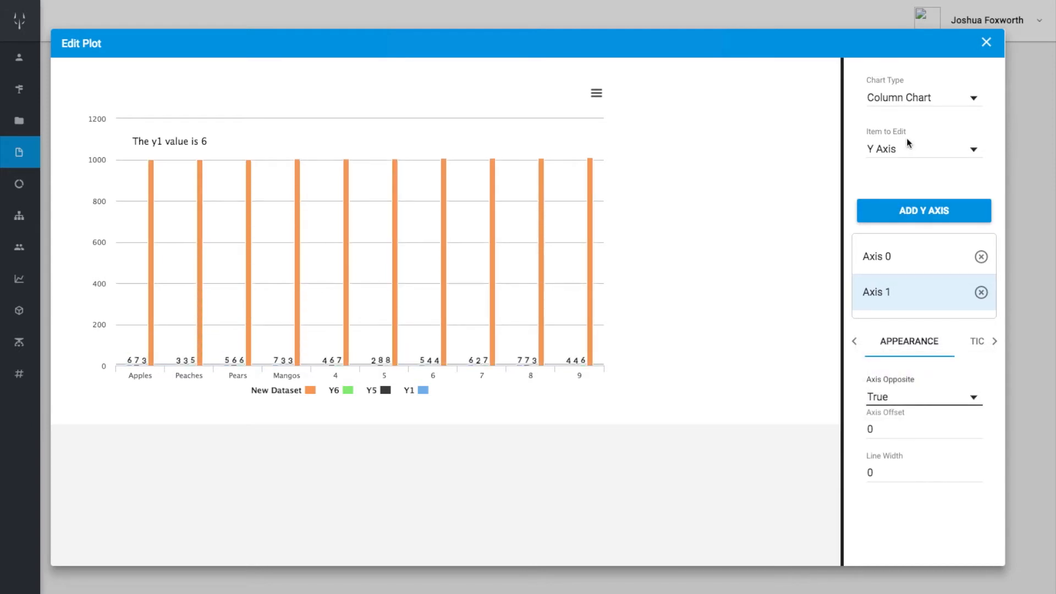
Set the right margin in the chart format to 100
left_click(906, 152)
scroll(908, 153, "up", 1)
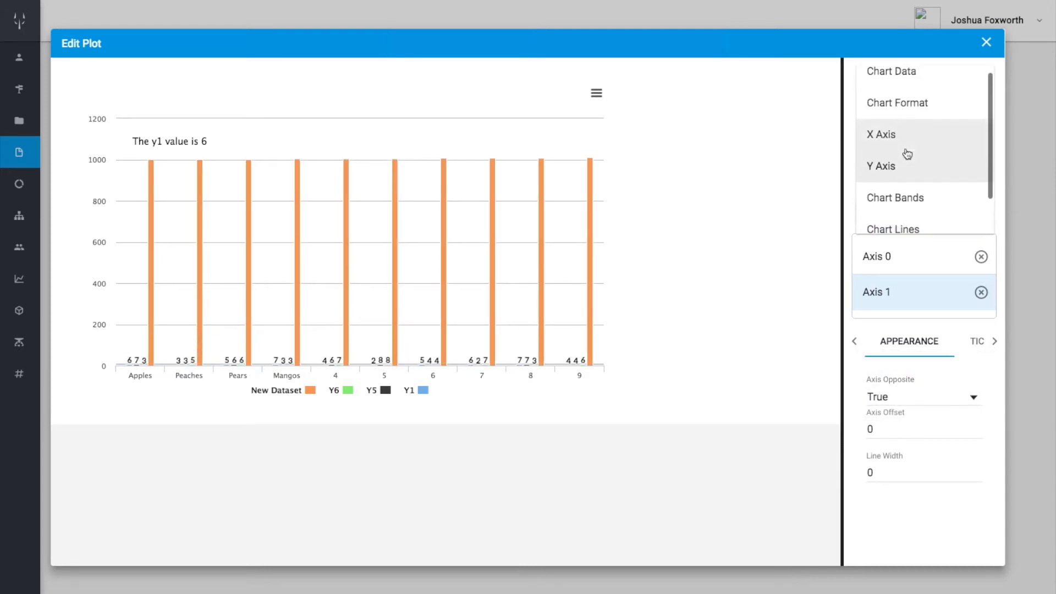
left_click(906, 114)
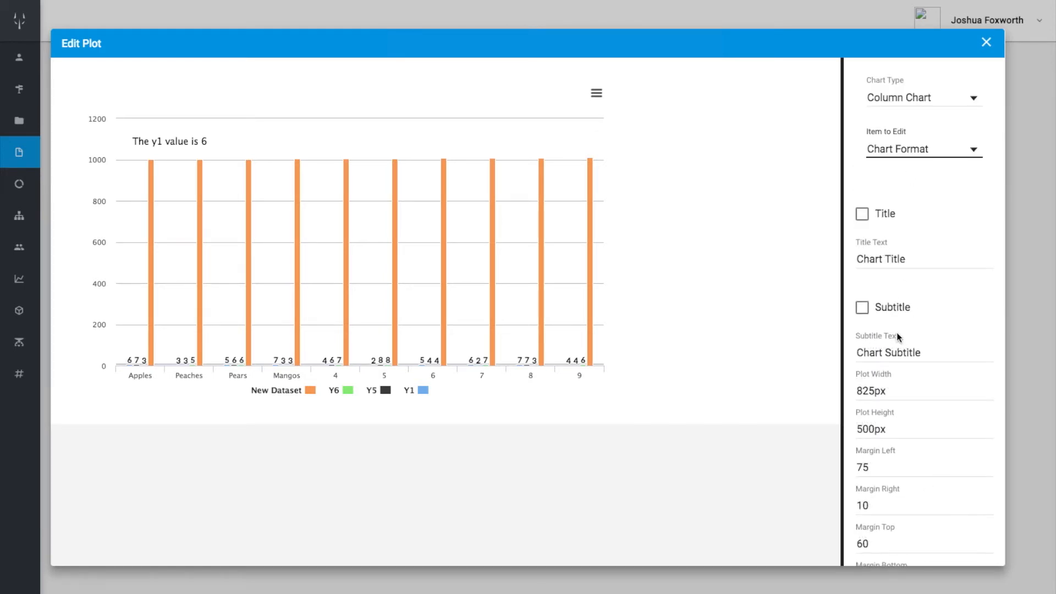
scroll(897, 333, "down", 3)
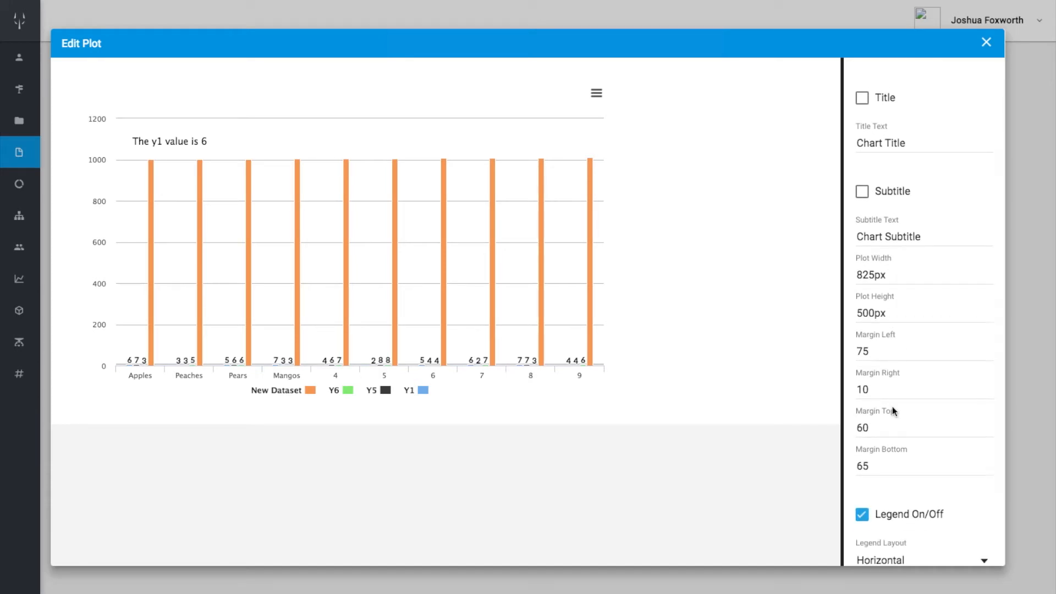
left_click(884, 390)
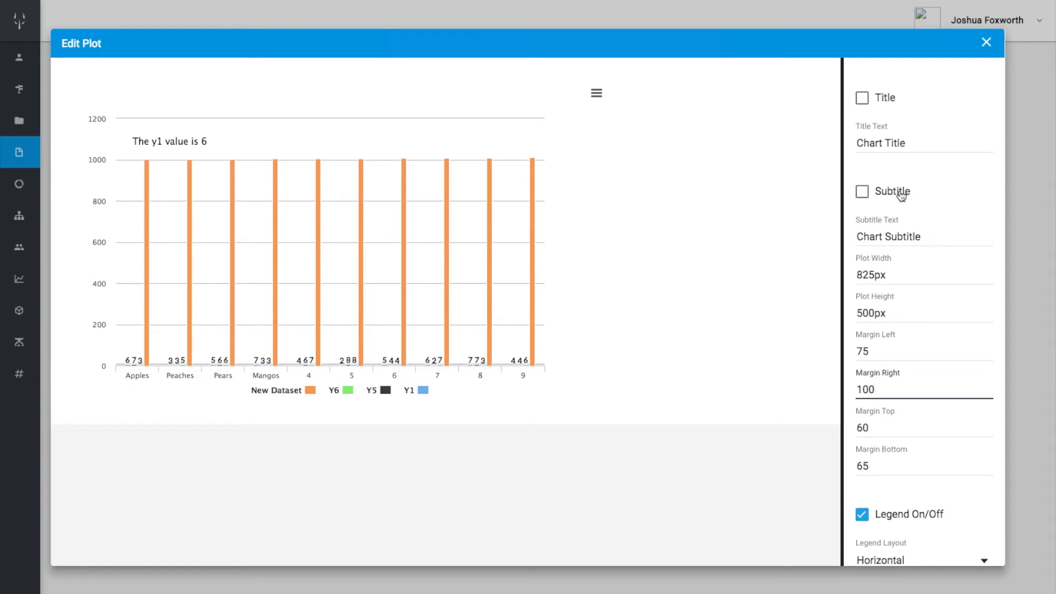
Set the axis label of the second Y axis, Axis 1, to "Secondary"
scroll(901, 193, "up", 2)
left_click(902, 151)
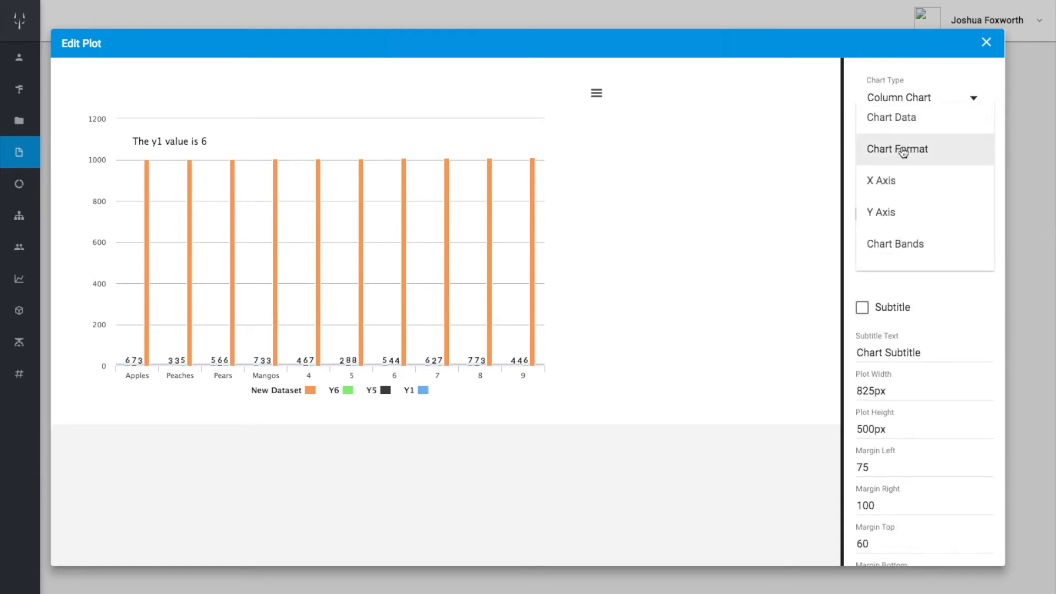
scroll(903, 198, "down", 1)
left_click(902, 199)
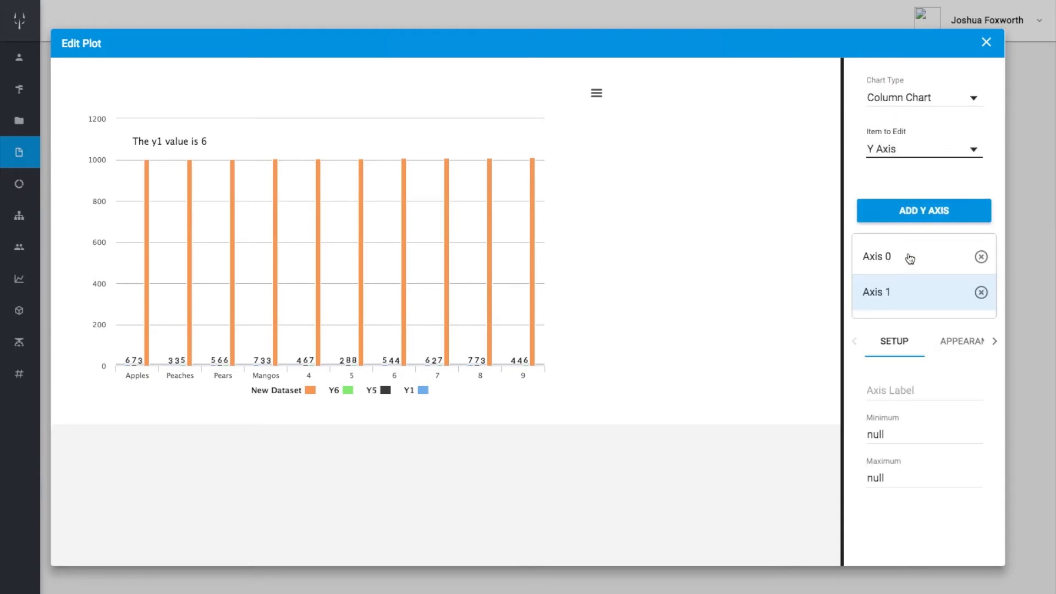
scroll(945, 356, "down", 1)
left_click(958, 344)
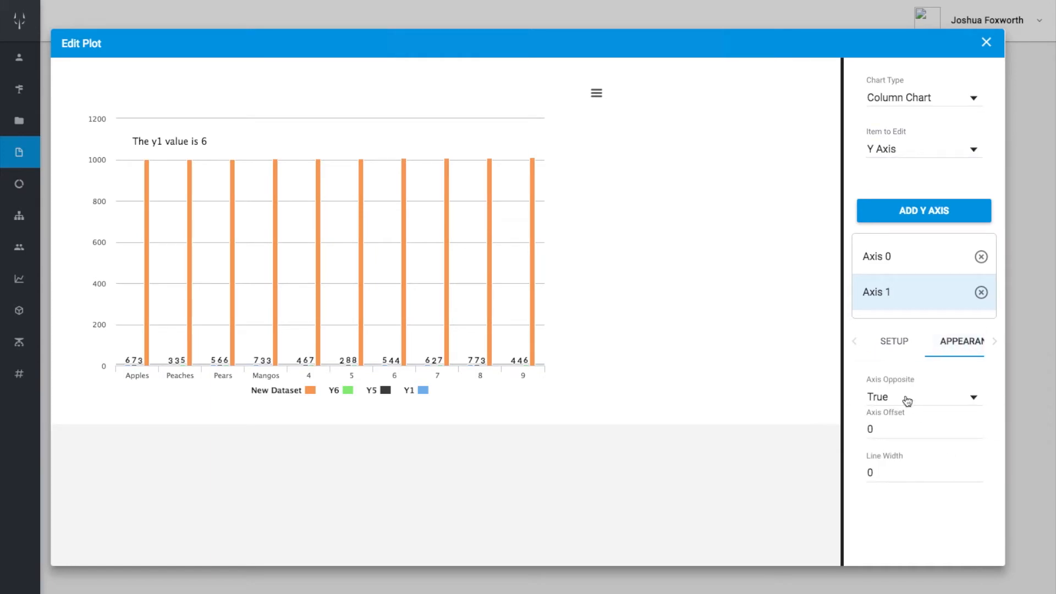
scroll(906, 408, "down", 2)
left_click(894, 344)
scroll(901, 387, "up", 1)
left_click(901, 388)
type("Secondary")
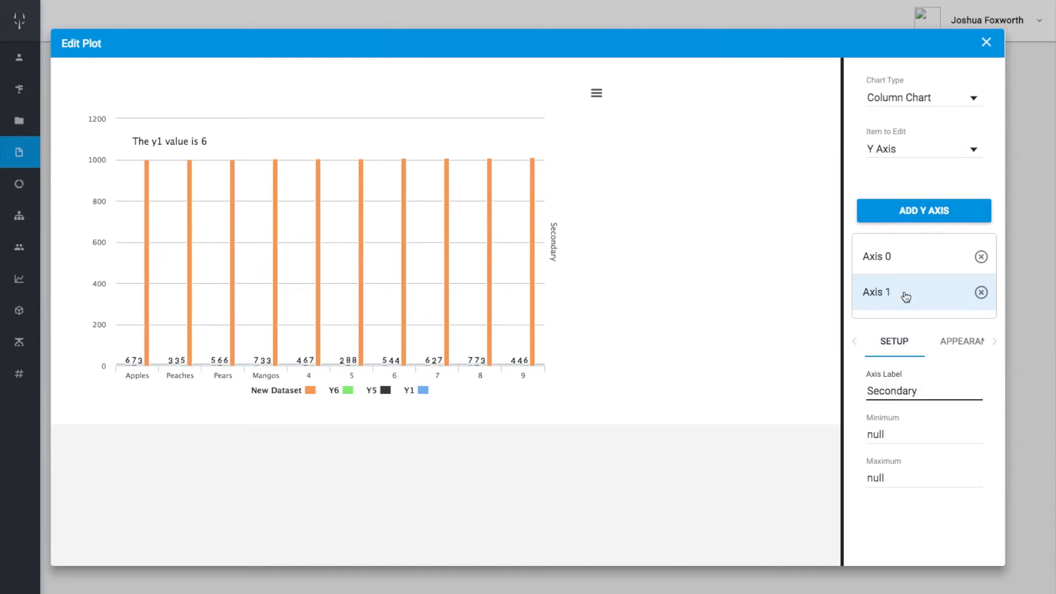
Rename the new dataset as Y4
left_click(911, 149)
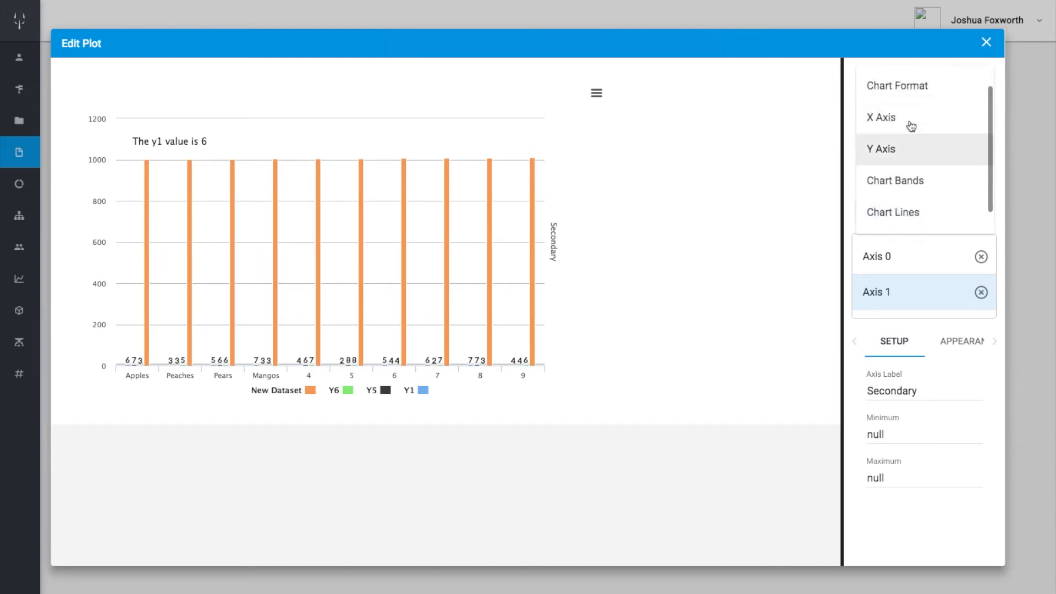
scroll(910, 124, "up", 1)
left_click(903, 80)
scroll(917, 291, "down", 1)
left_click(914, 296)
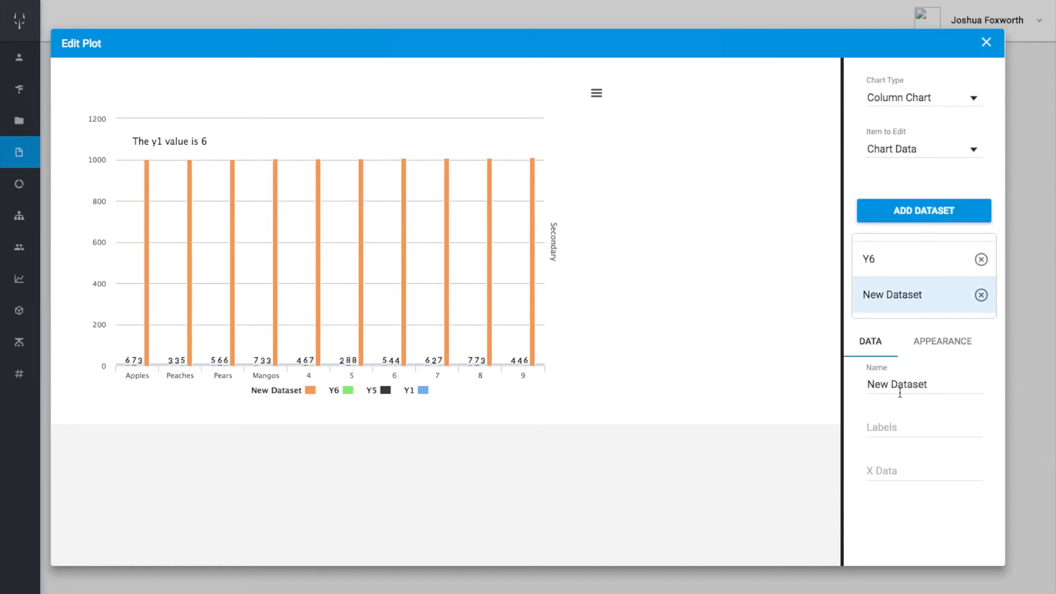
scroll(900, 383, "down", 1)
scroll(900, 380, "up", 1)
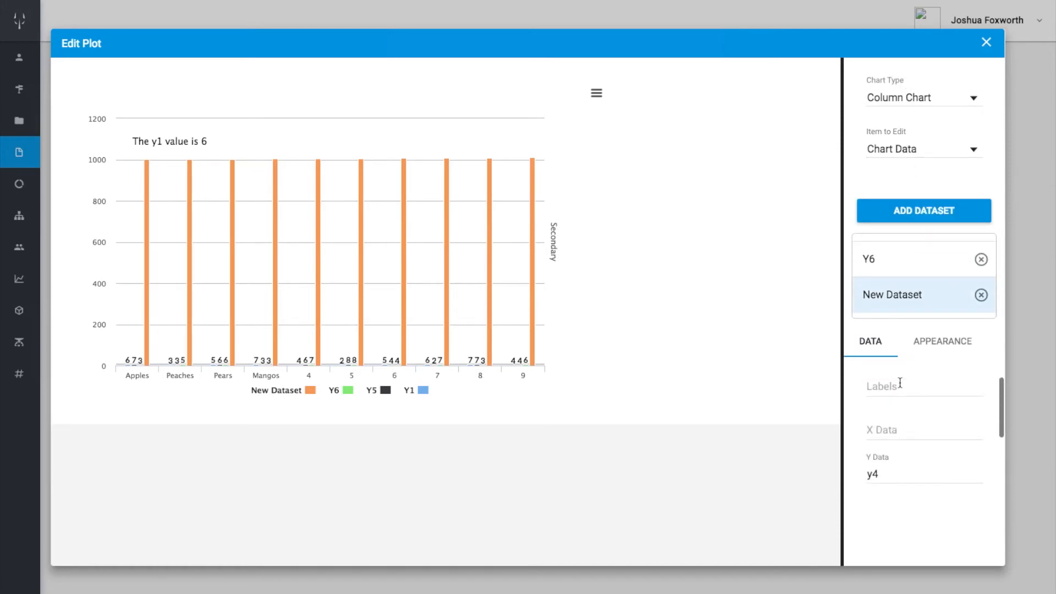
double_click(900, 376)
triple_click(900, 376)
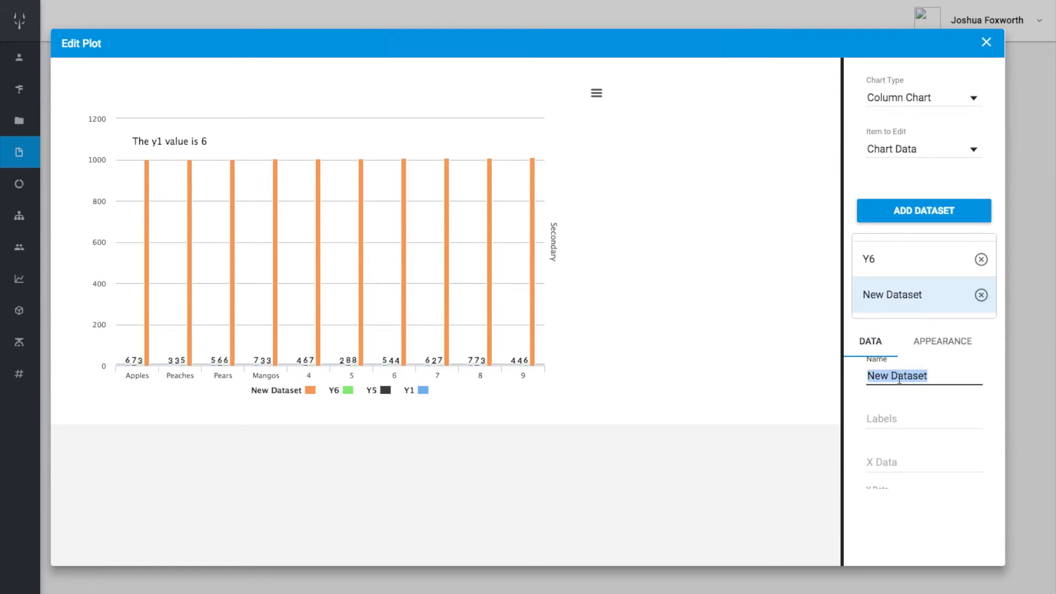
type("Y4")
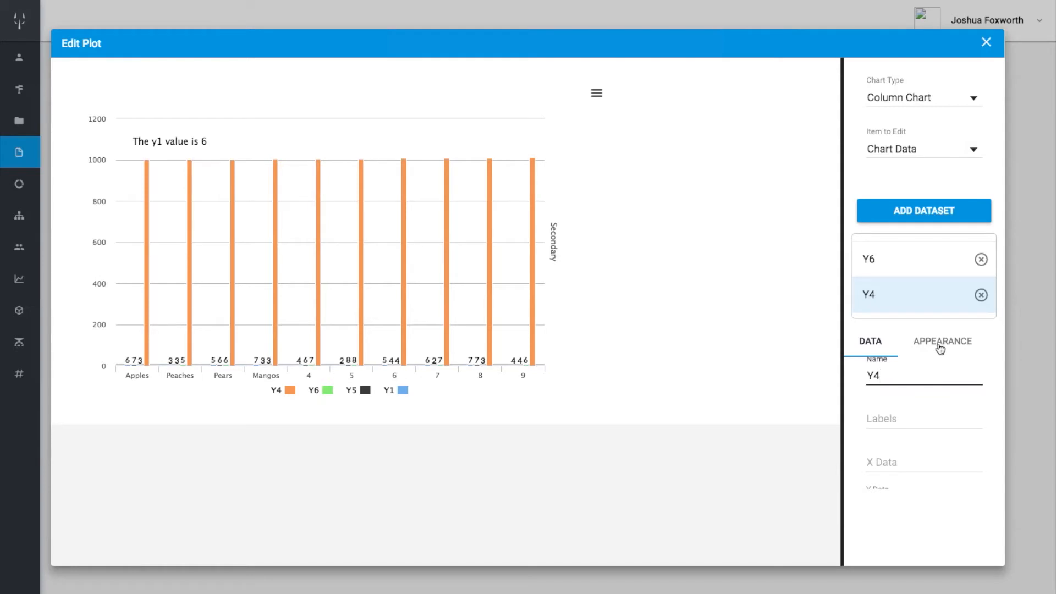
Assign the Y4 dataset to Axis 1 of the Y axis
scroll(941, 357, "down", 3)
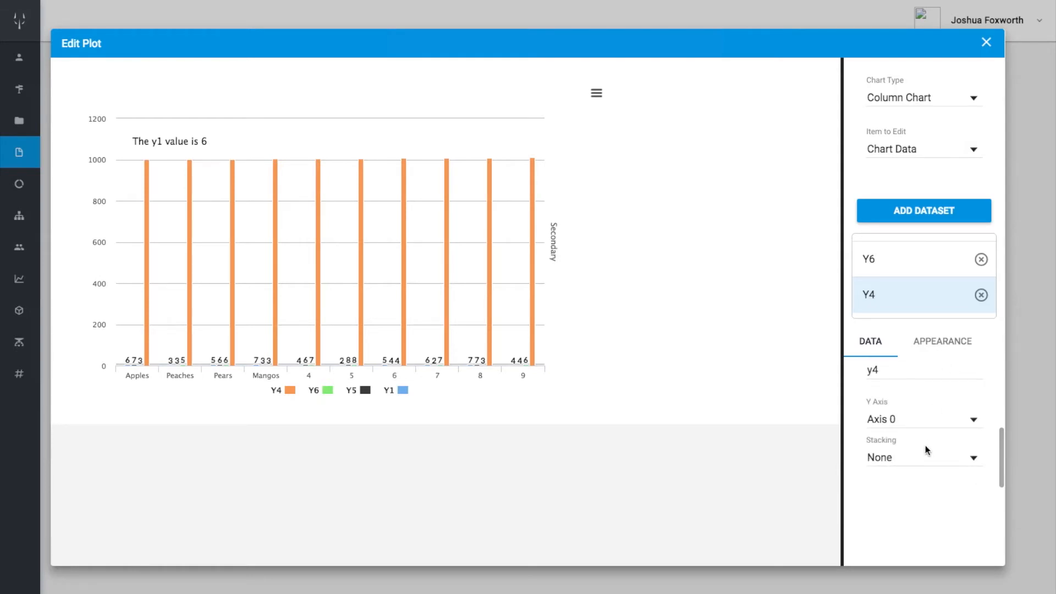
left_click(919, 421)
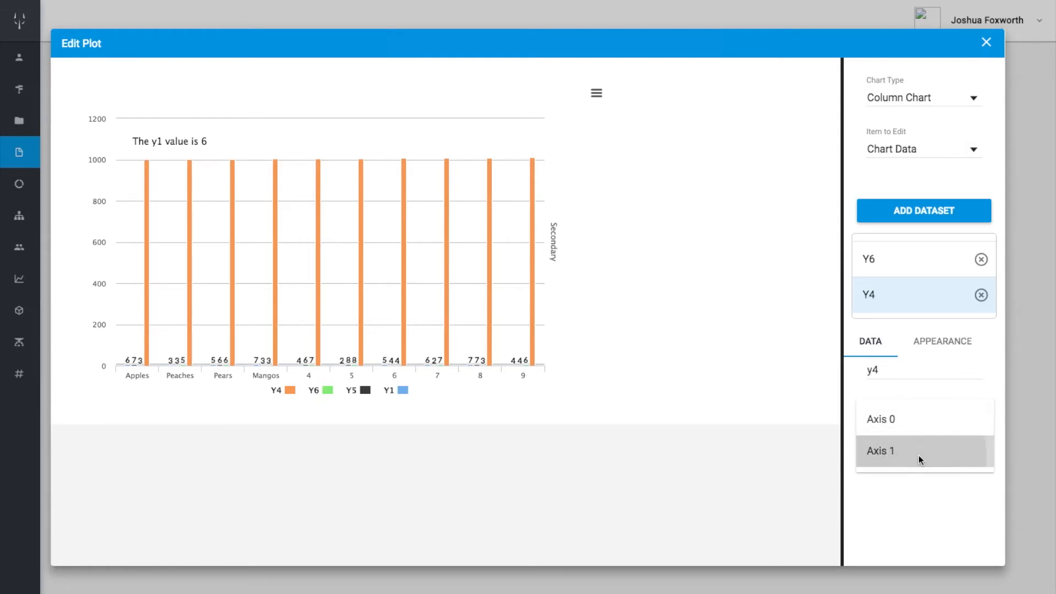
left_click(919, 455)
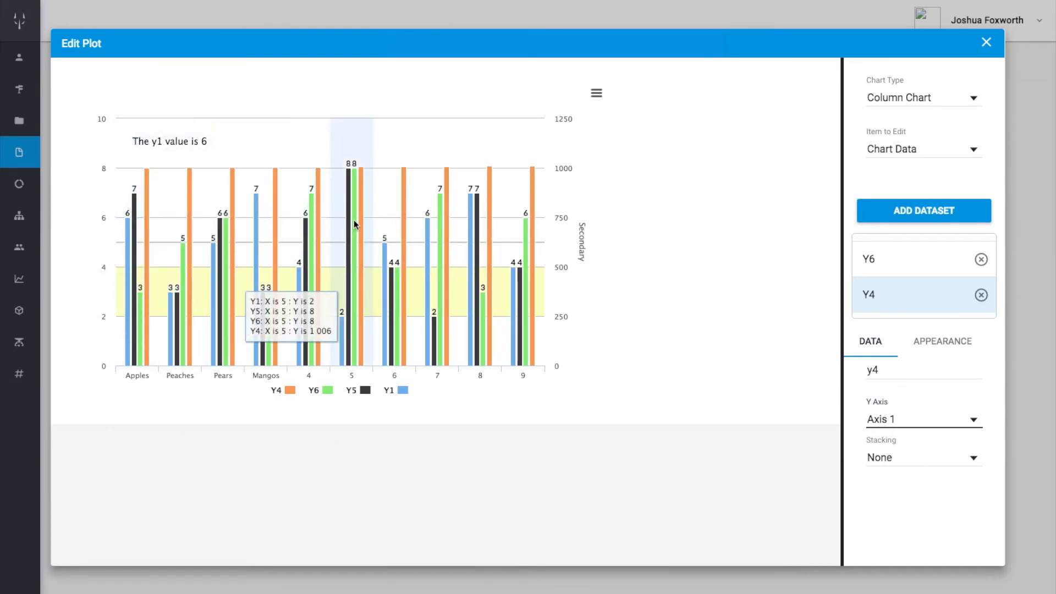
Turn on data labels for the Y4 dataset and look through its appearance settings
left_click(926, 349)
left_click(874, 395)
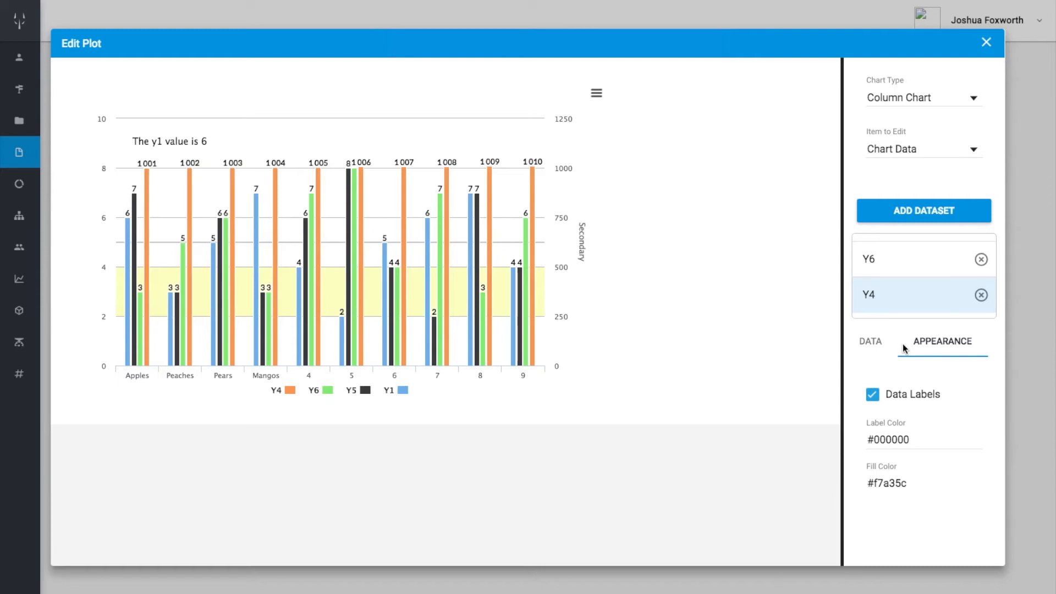
scroll(914, 404, "down", 2)
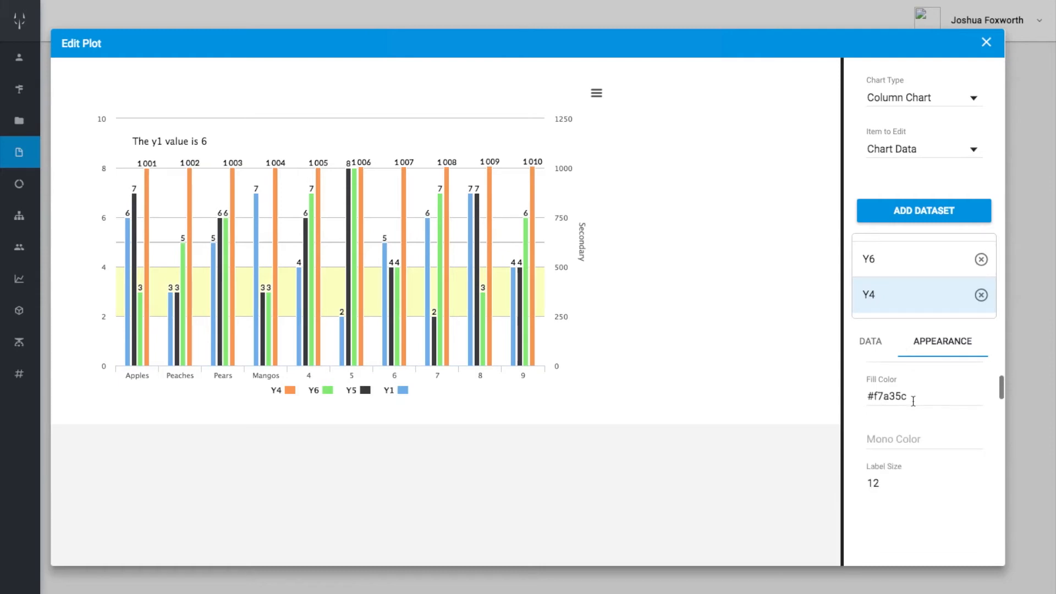
scroll(913, 401, "down", 8)
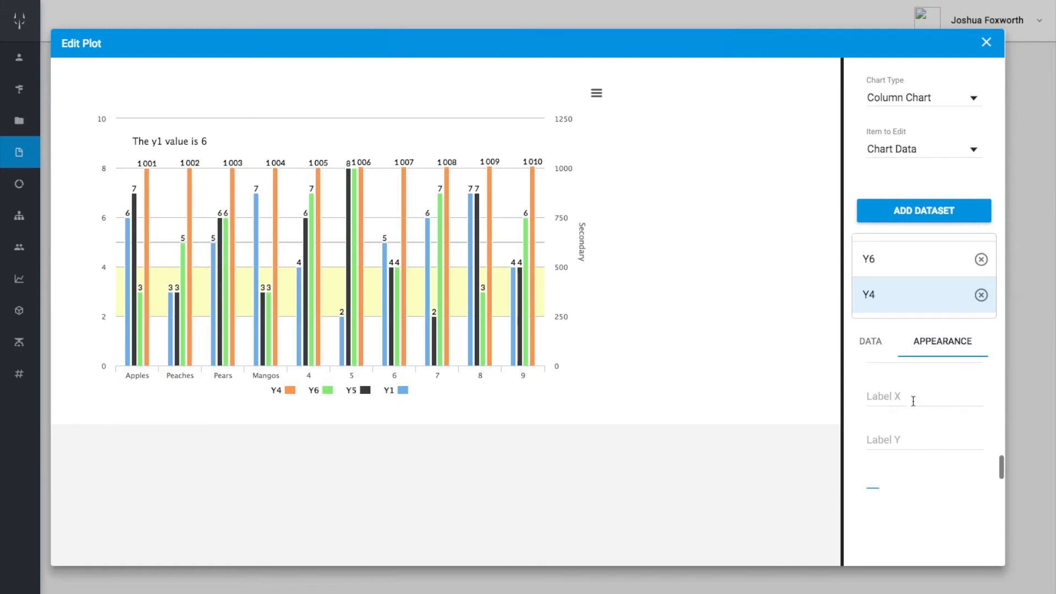
scroll(913, 401, "up", 10)
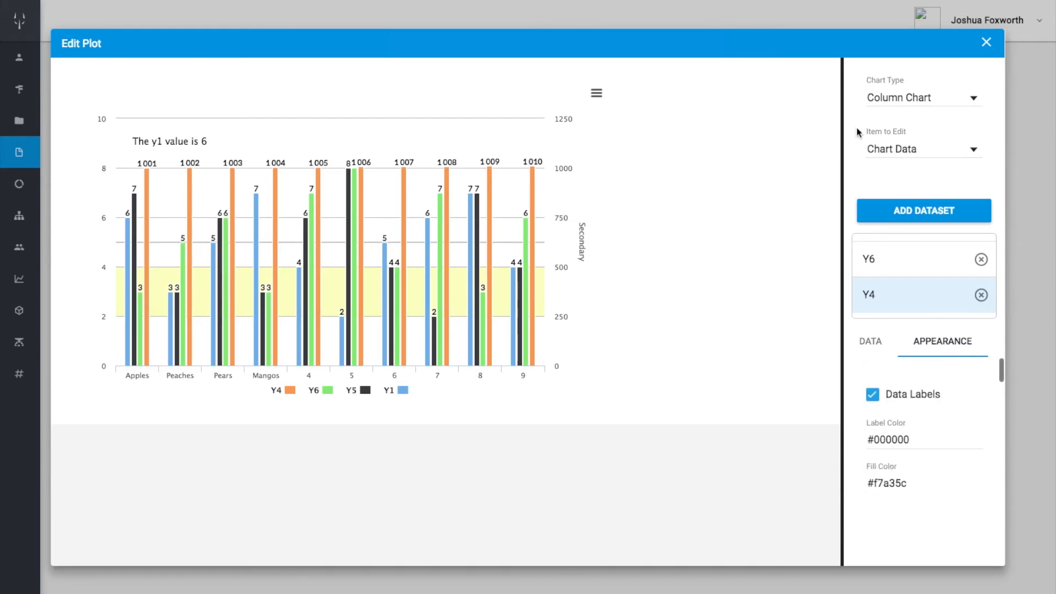
scroll(914, 275, "up", 1)
Turn on the chart title in the chart format settings and set its text to "Shiny New Title"
left_click(913, 152)
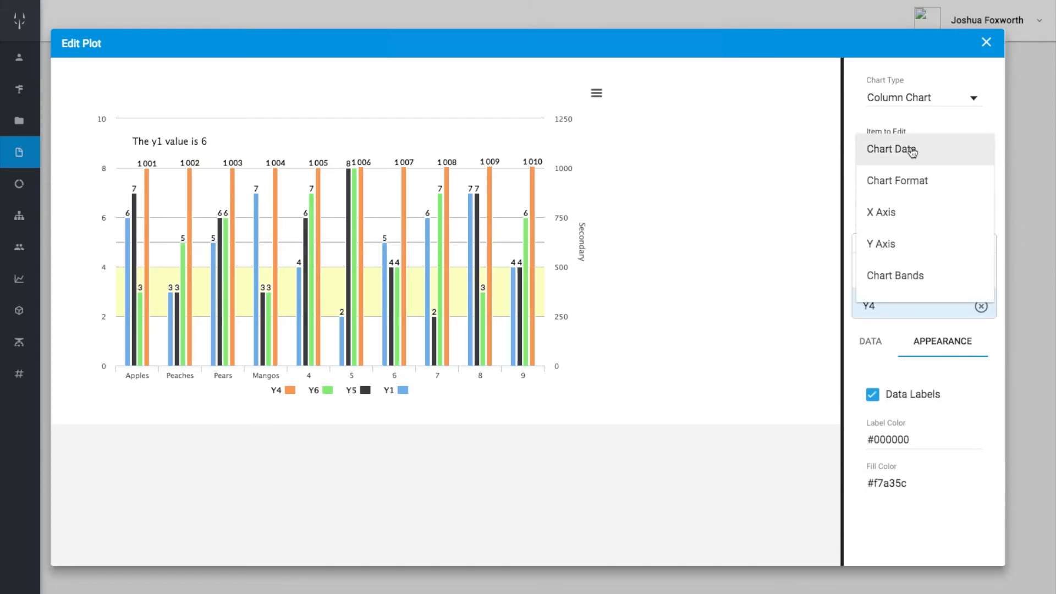
left_click(863, 120)
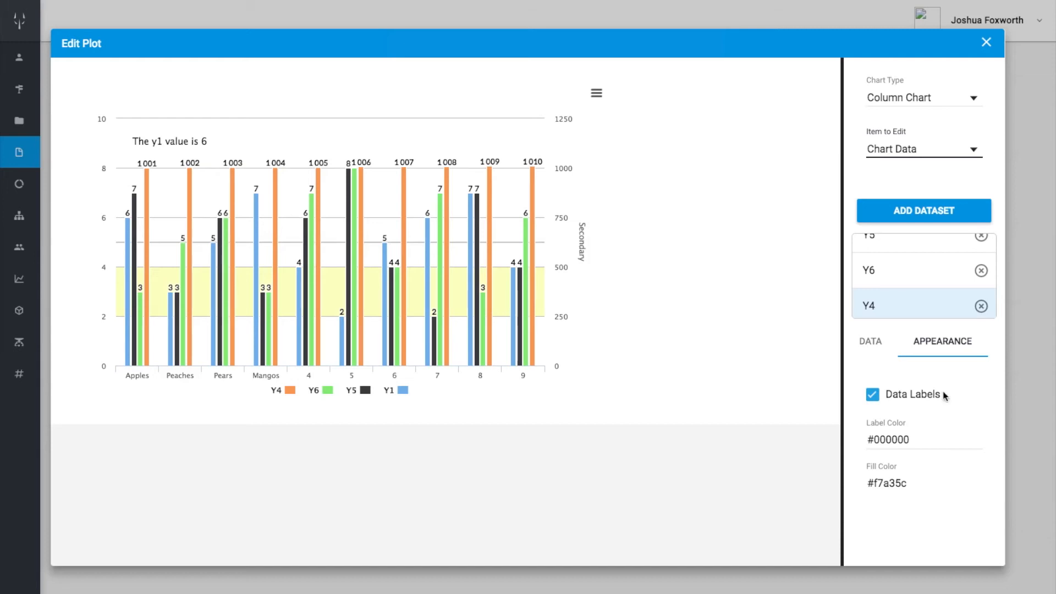
left_click(932, 149)
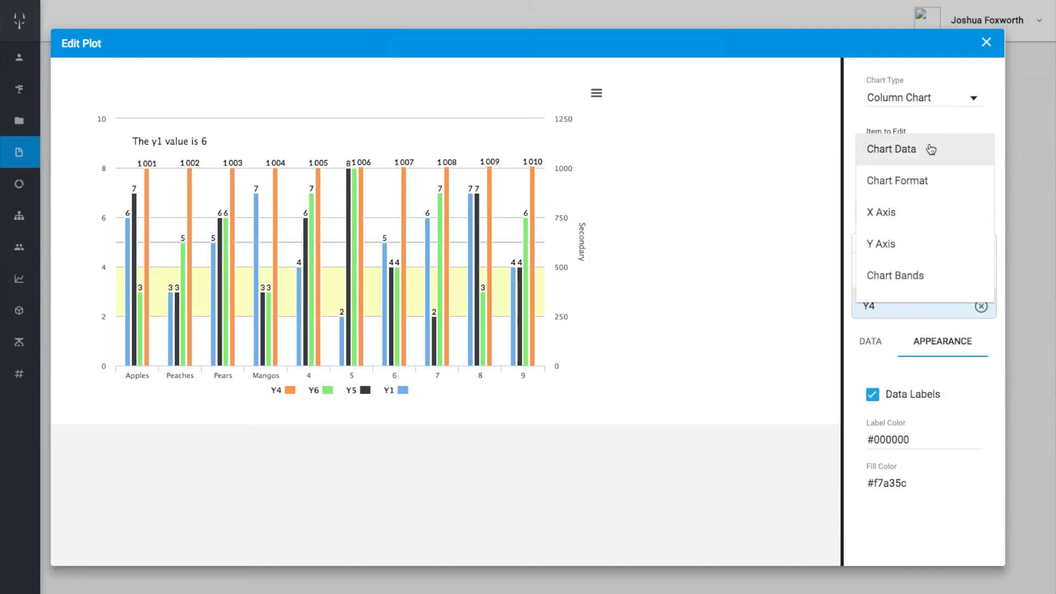
left_click(925, 180)
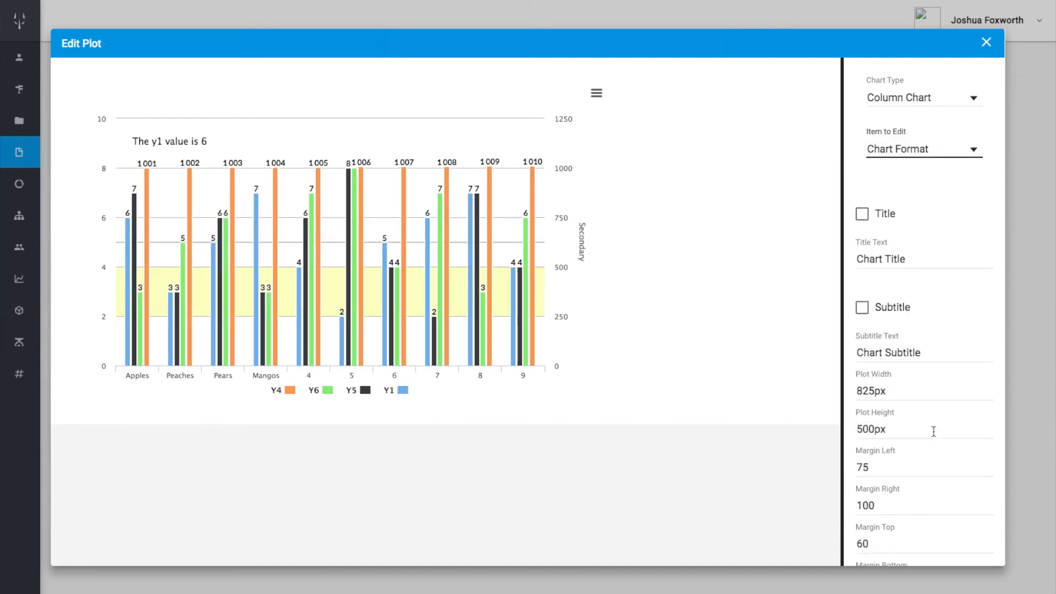
left_click(863, 214)
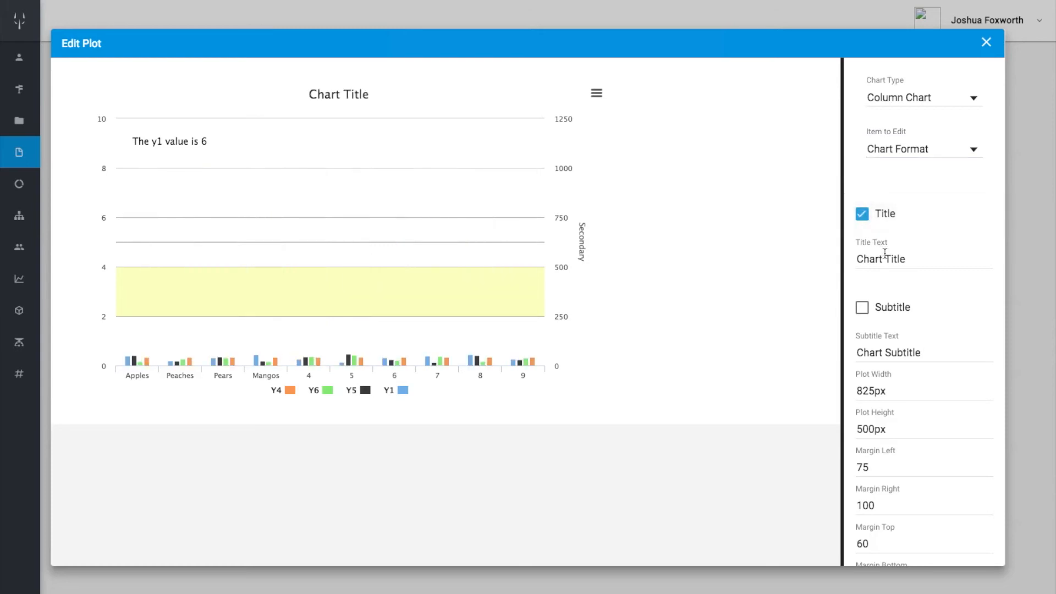
triple_click(885, 255)
type("Shiny New")
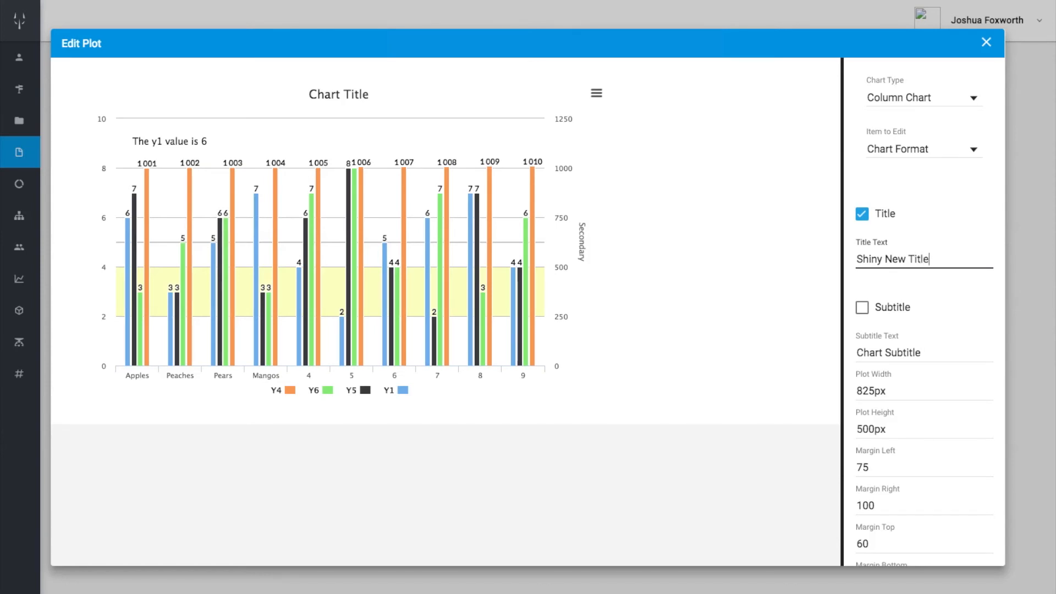
Turn on the chart subtitle and change its text to "Fancy Subtitle"
left_click(862, 307)
left_click(875, 349)
key("Delete")
key("Delete")
key("Delete")
key("BackSpace")
key("BackSpace")
key("BackSpace")
type("Fanc")
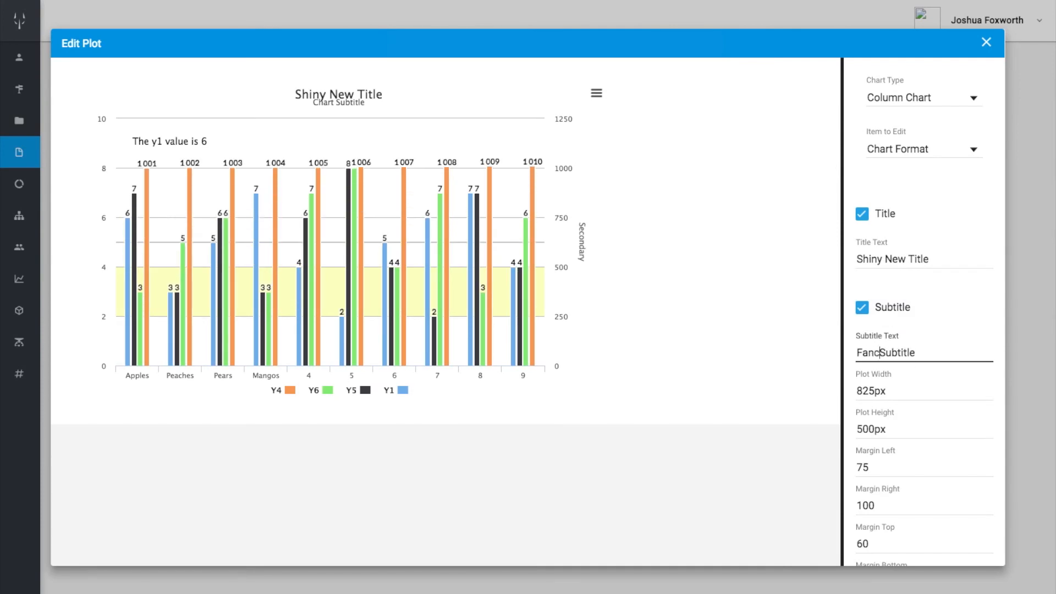
type("y")
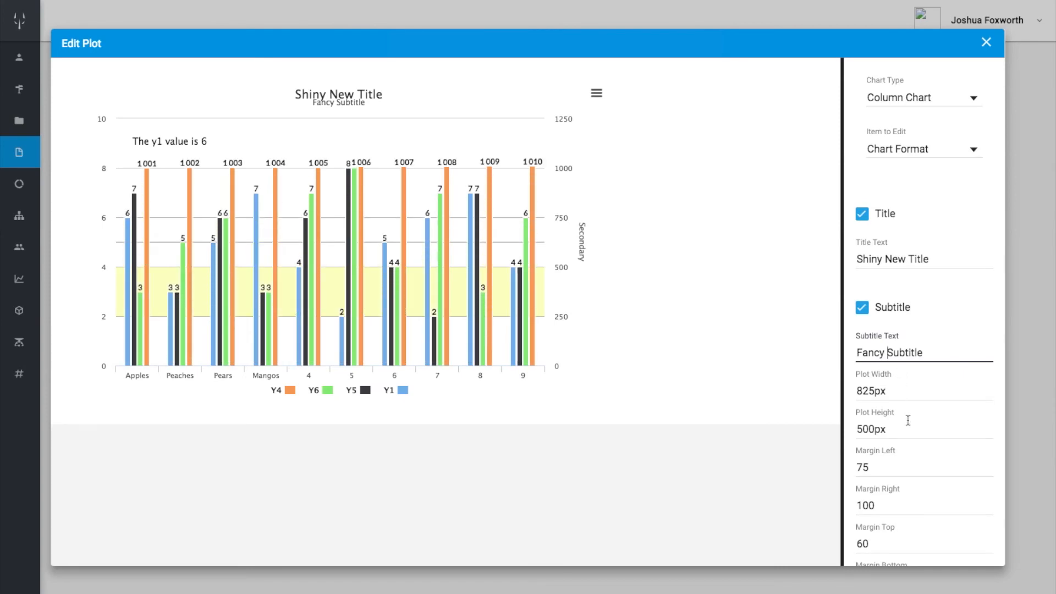
Switch the chart legend off and back on
scroll(910, 422, "down", 2)
scroll(909, 421, "down", 3)
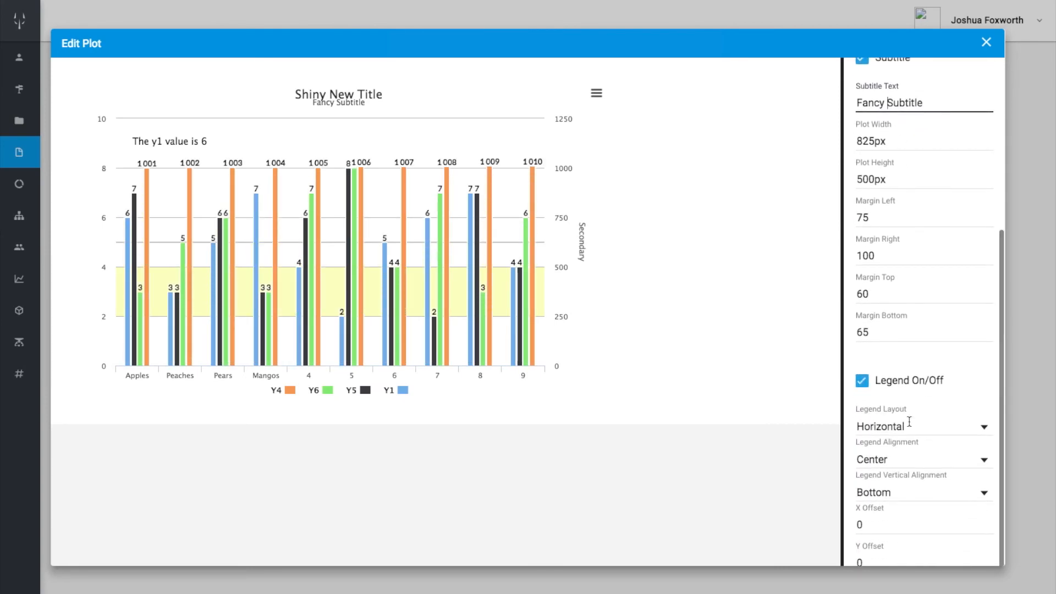
left_click(862, 382)
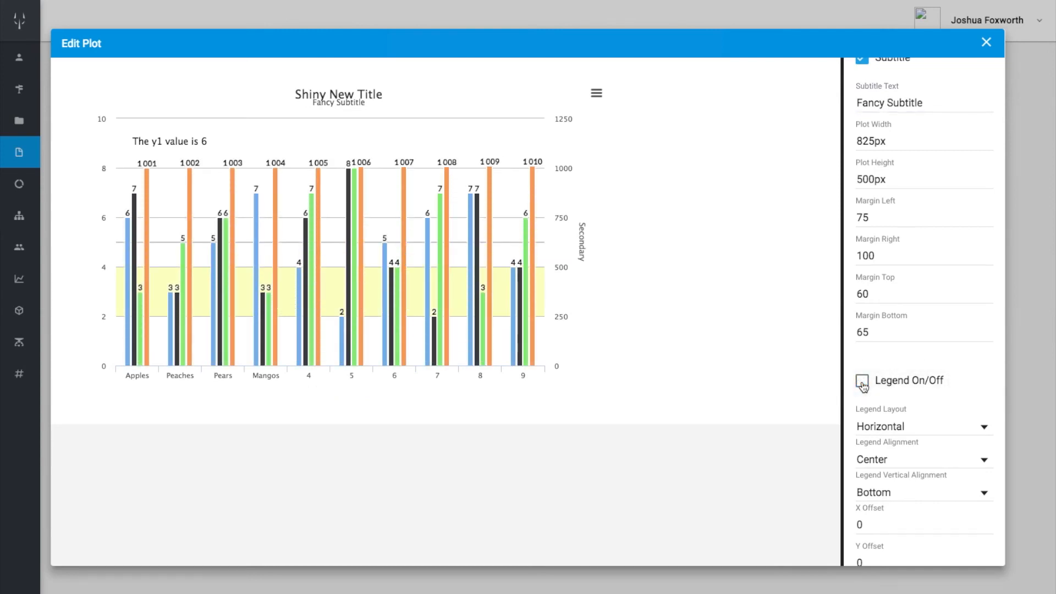
left_click(862, 382)
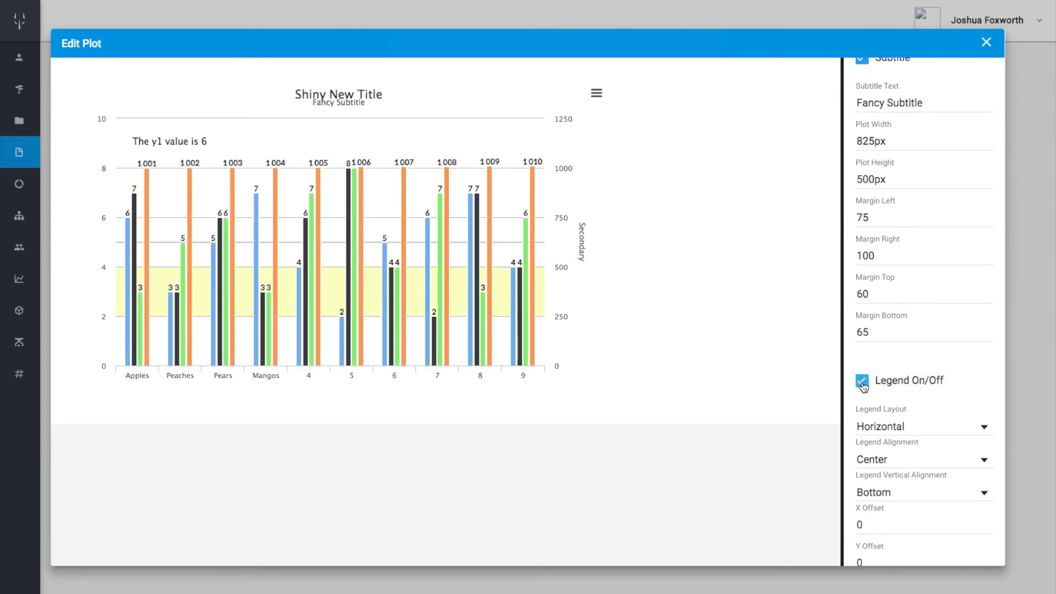
Set the legend layout to Vertical and its horizontal alignment to Right
left_click(902, 427)
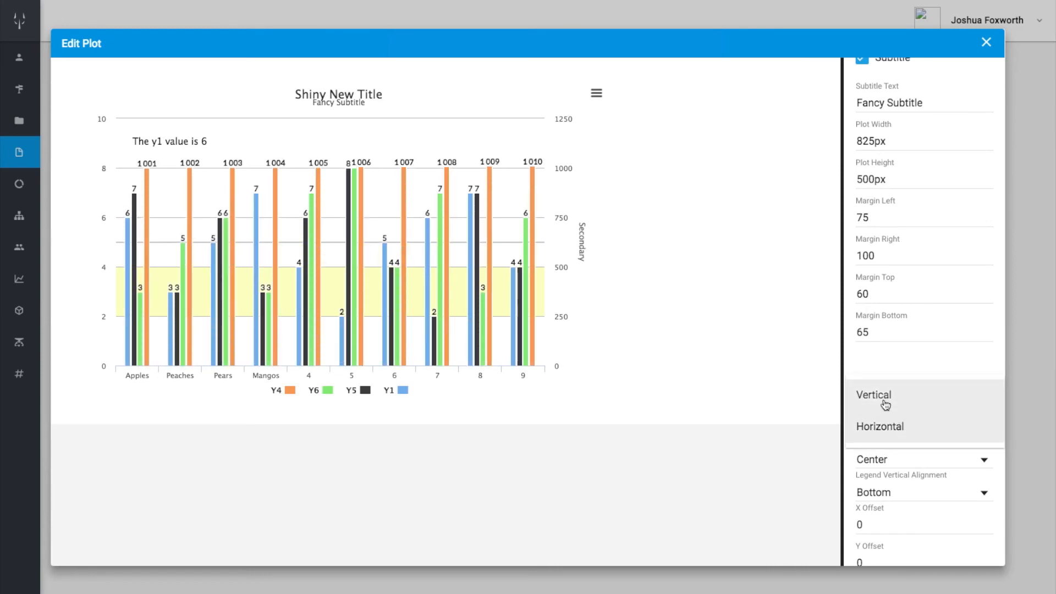
left_click(889, 409)
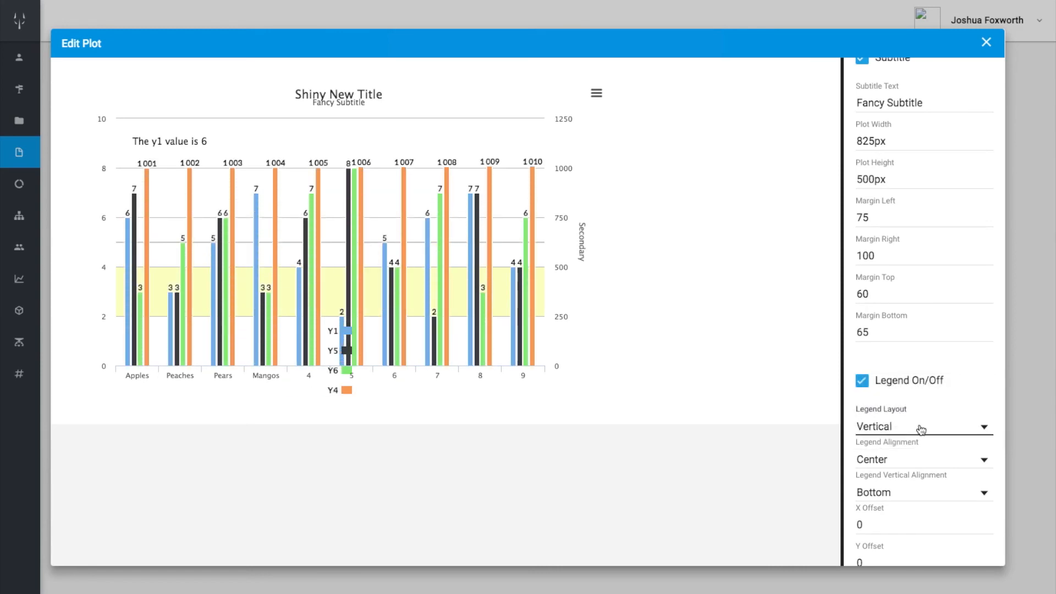
left_click(915, 462)
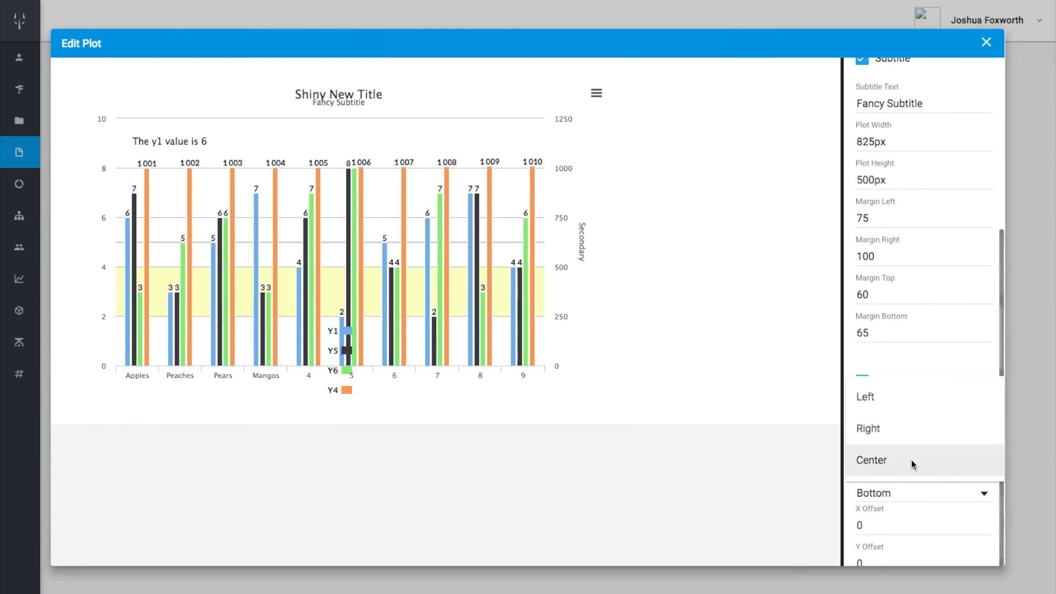
left_click(900, 435)
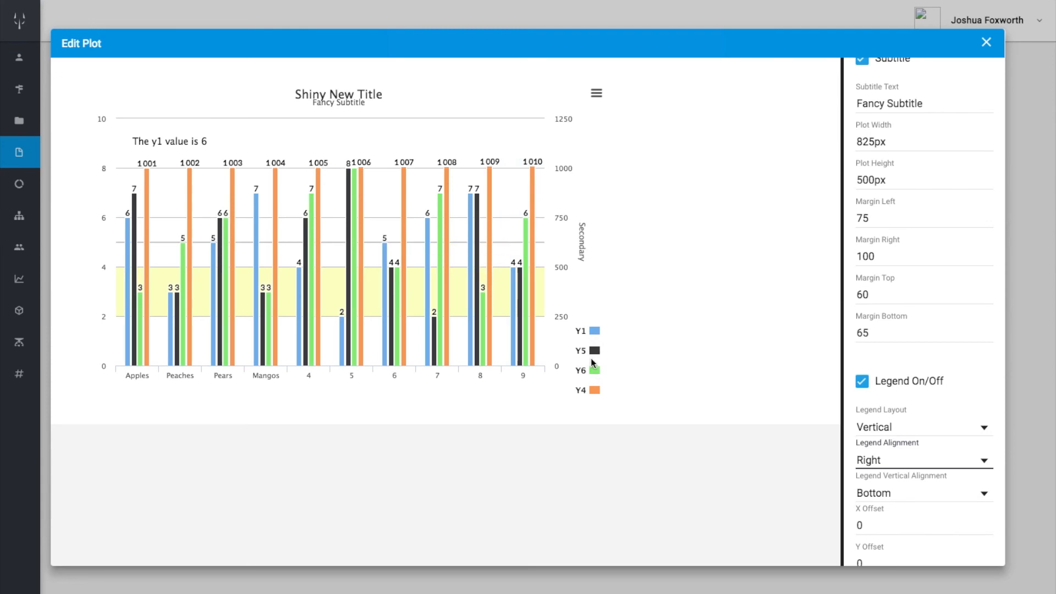
Change the chart type of the plot to Bar Chart
scroll(900, 442, "up", 5)
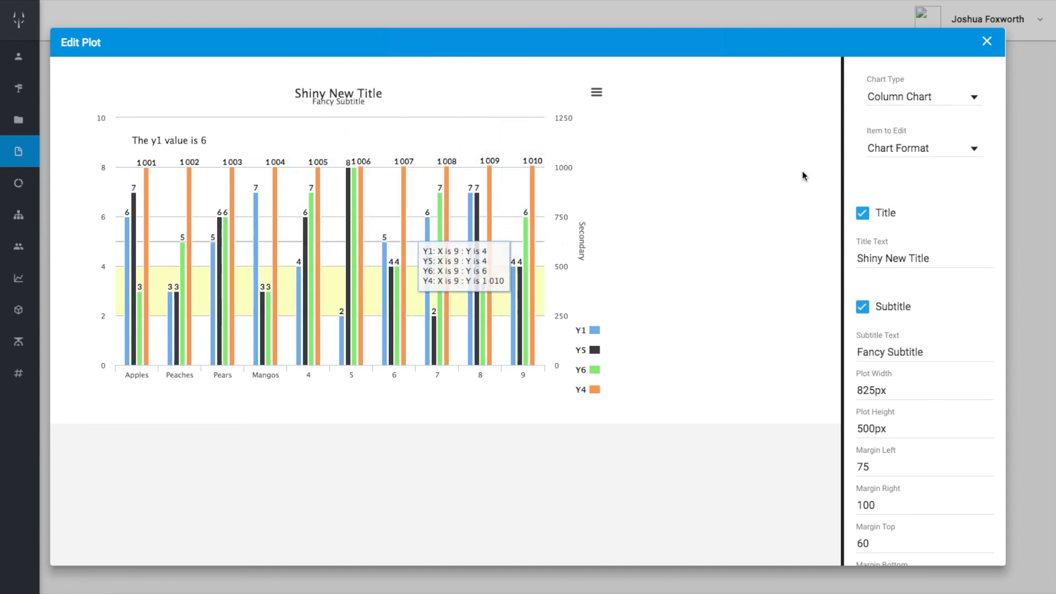
left_click(913, 99)
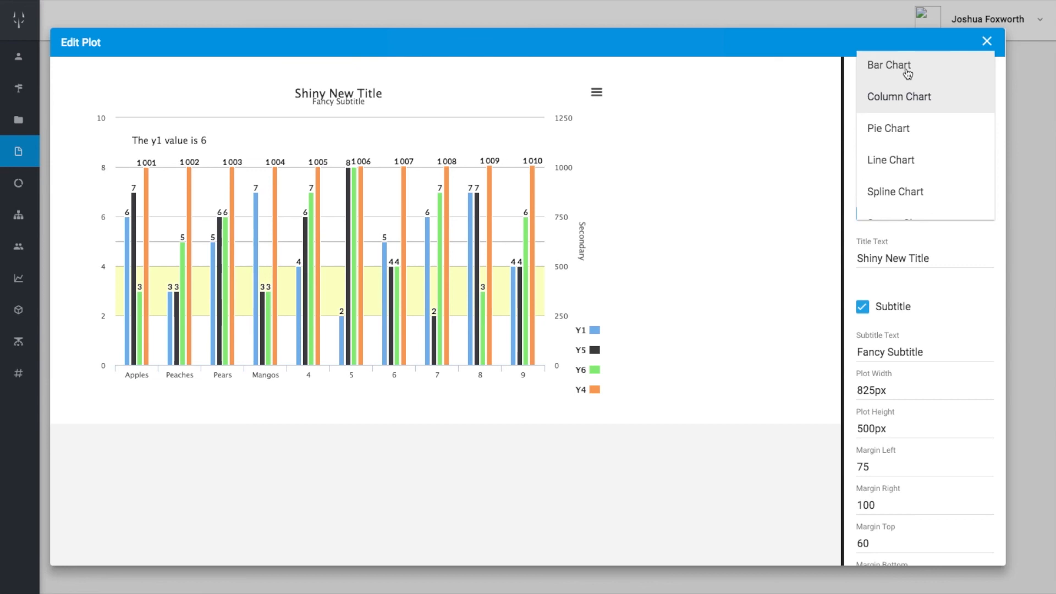
left_click(909, 67)
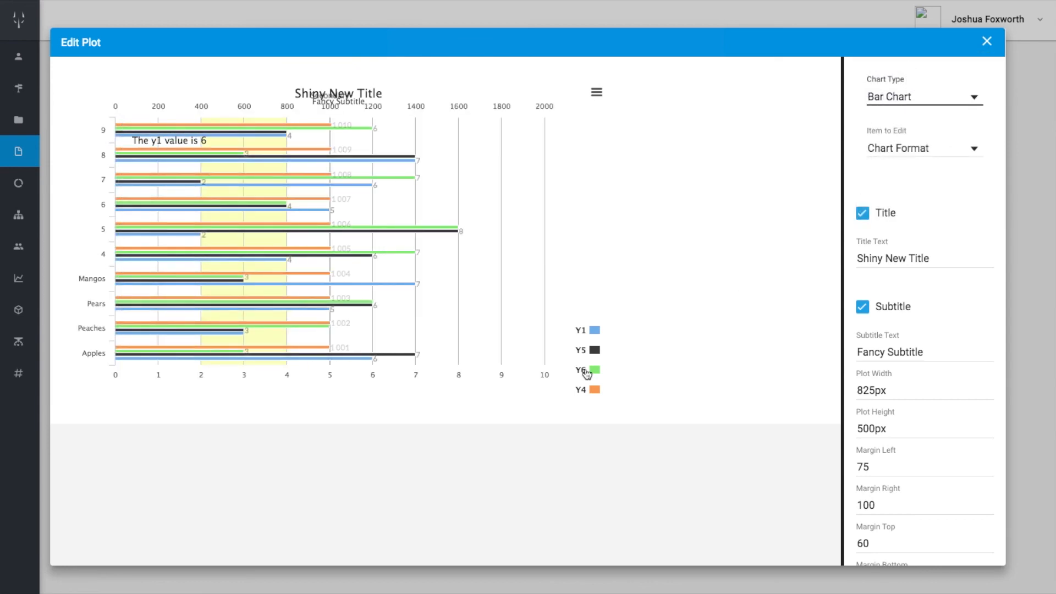